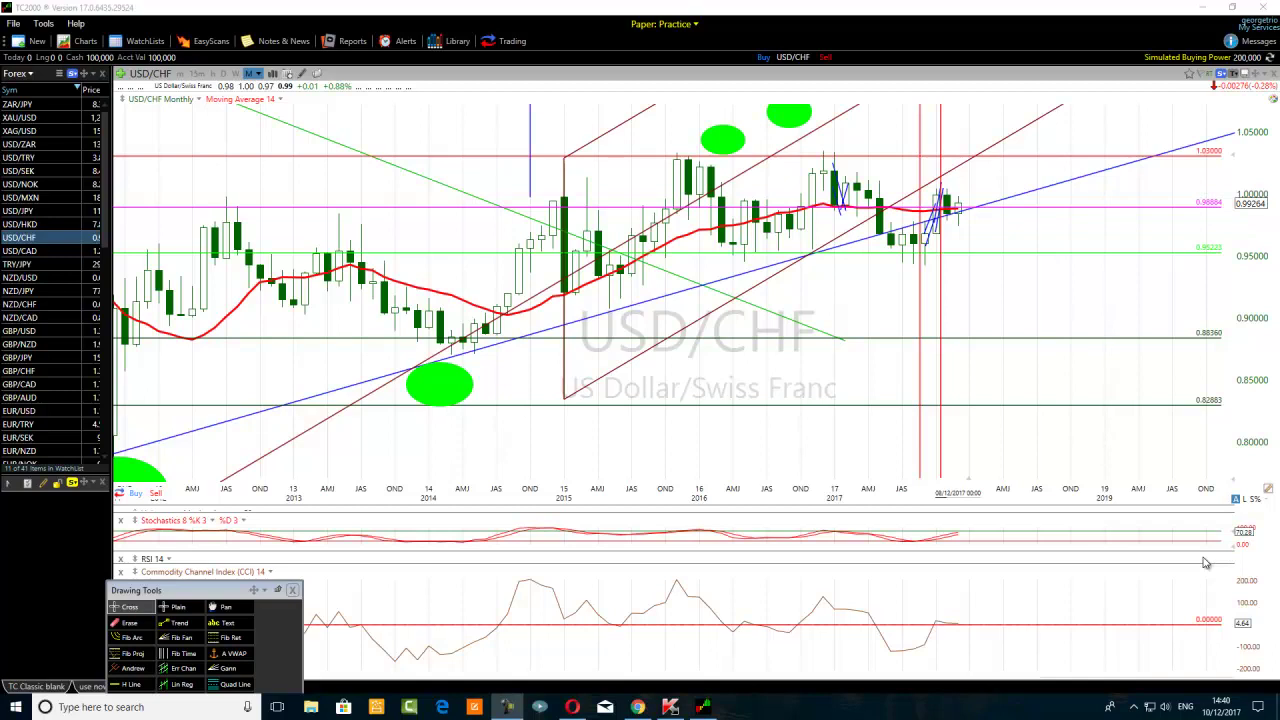
Recolour the Commodity Channel Index (CCI) 14 plot red and make its line thicker, keeping the drawing tools clear of the indicator.
{"action": "left_click_drag", "start_coordinate": [203, 592], "coordinate": [168, 651]}
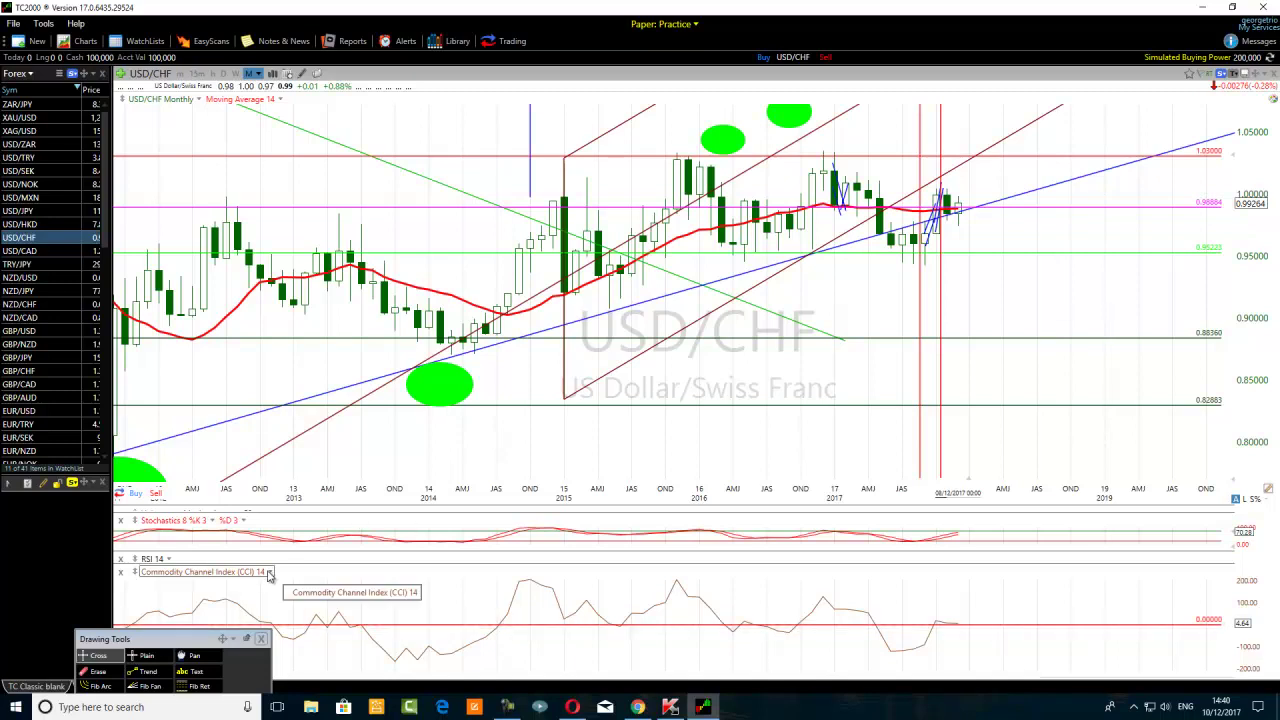
{"action": "left_click", "coordinate": [268, 574]}
{"action": "left_click", "coordinate": [308, 518]}
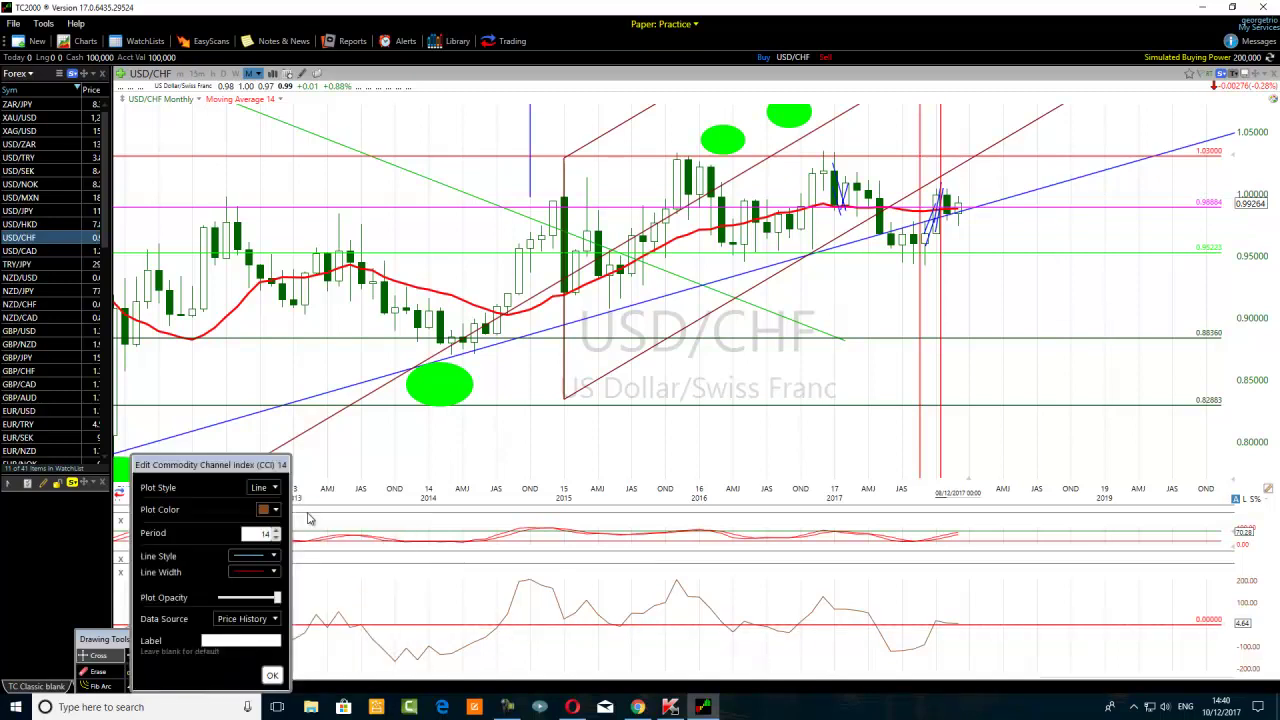
{"action": "left_click", "coordinate": [264, 511]}
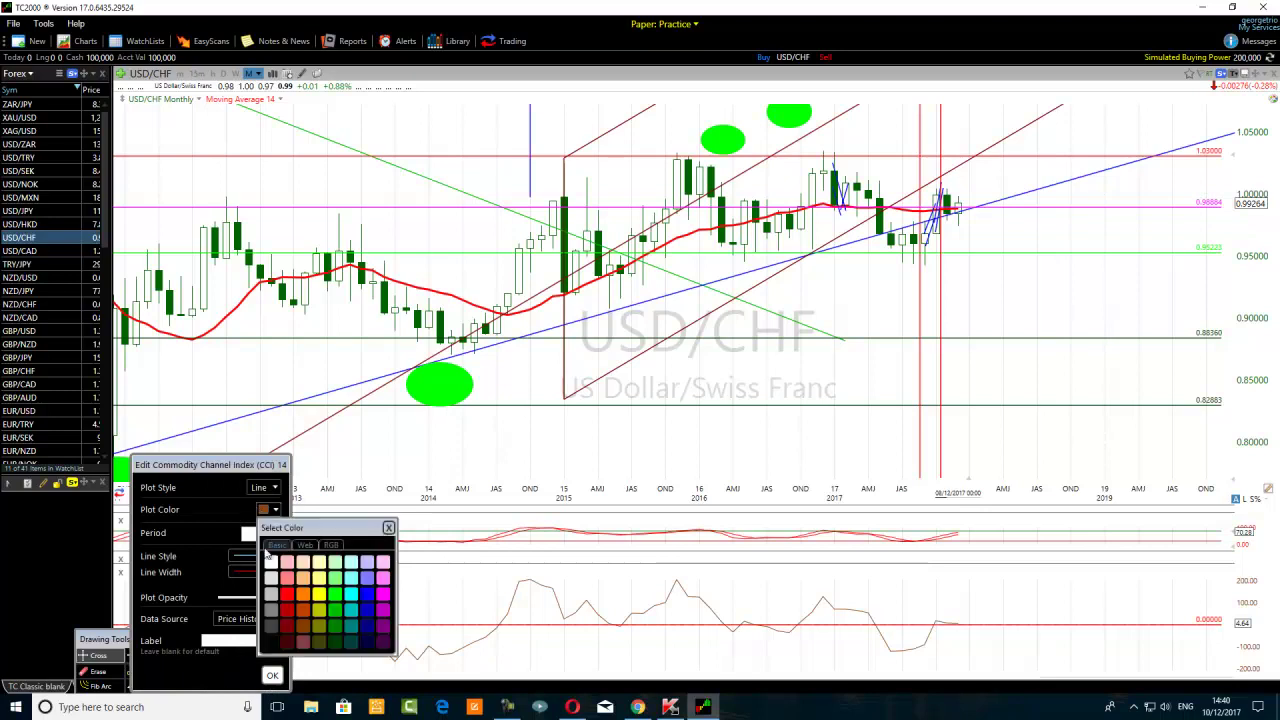
{"action": "left_click", "coordinate": [286, 598]}
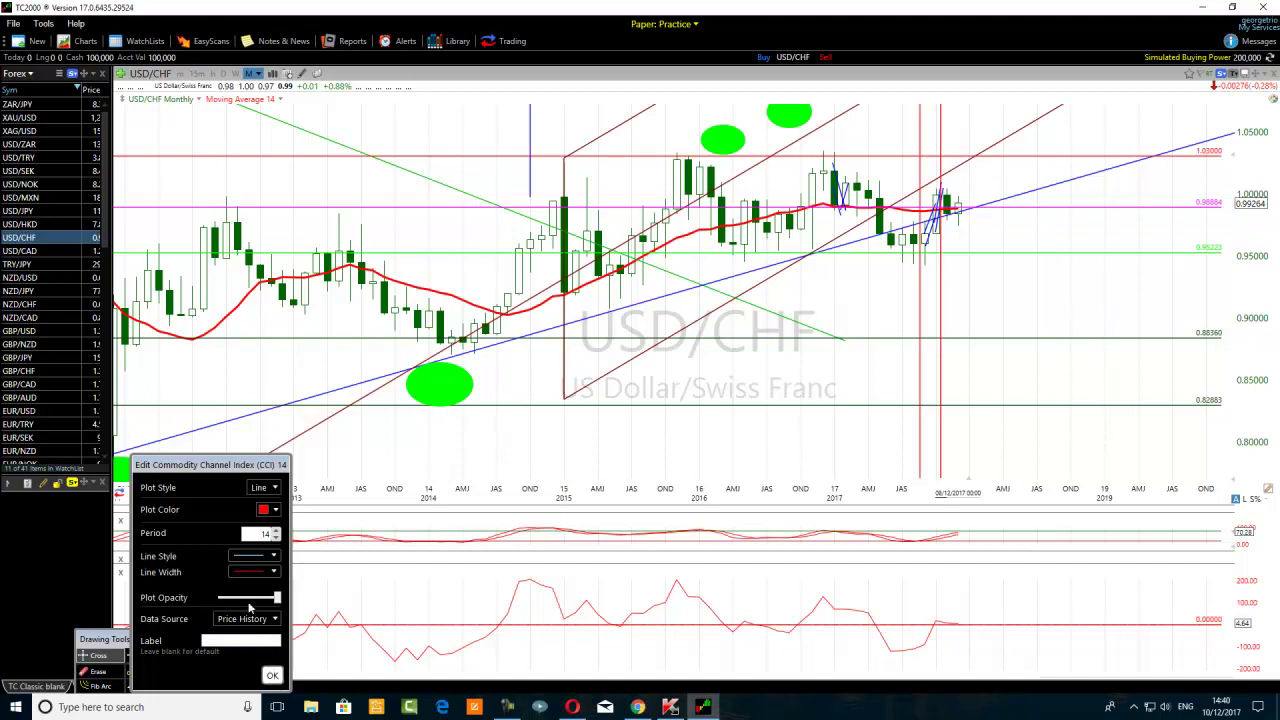
{"action": "left_click", "coordinate": [274, 576]}
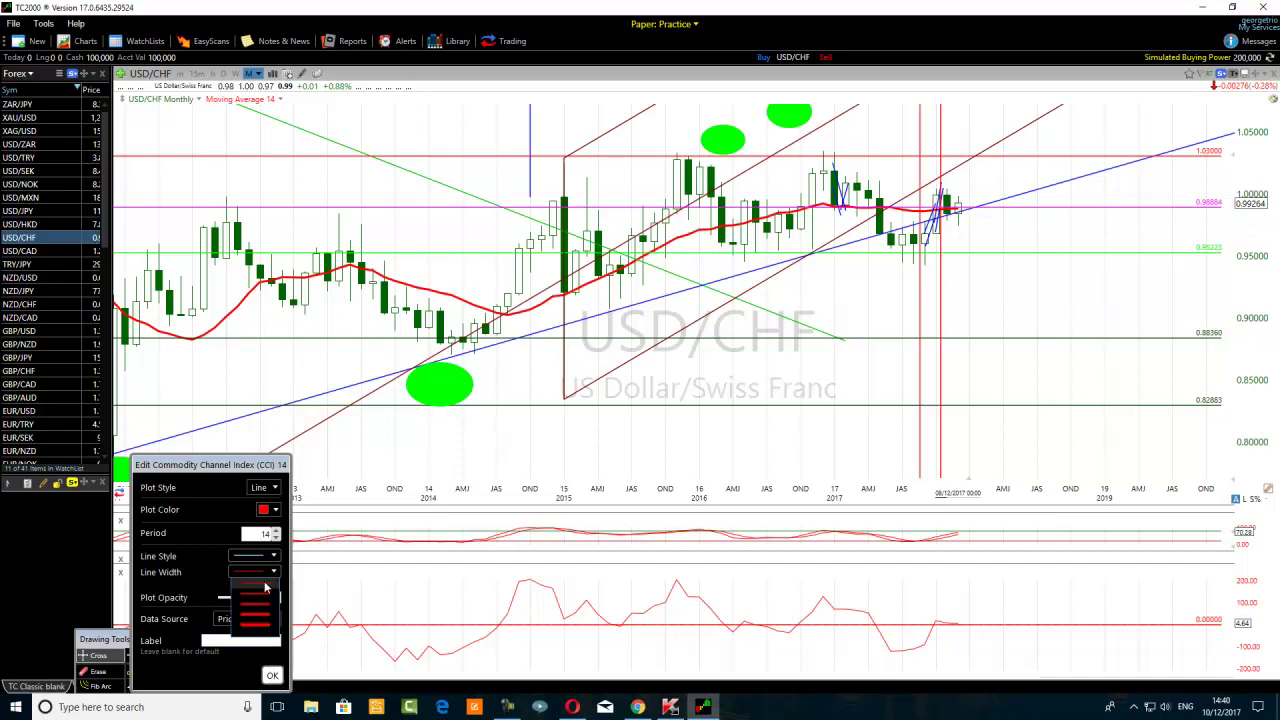
{"action": "left_click", "coordinate": [264, 597]}
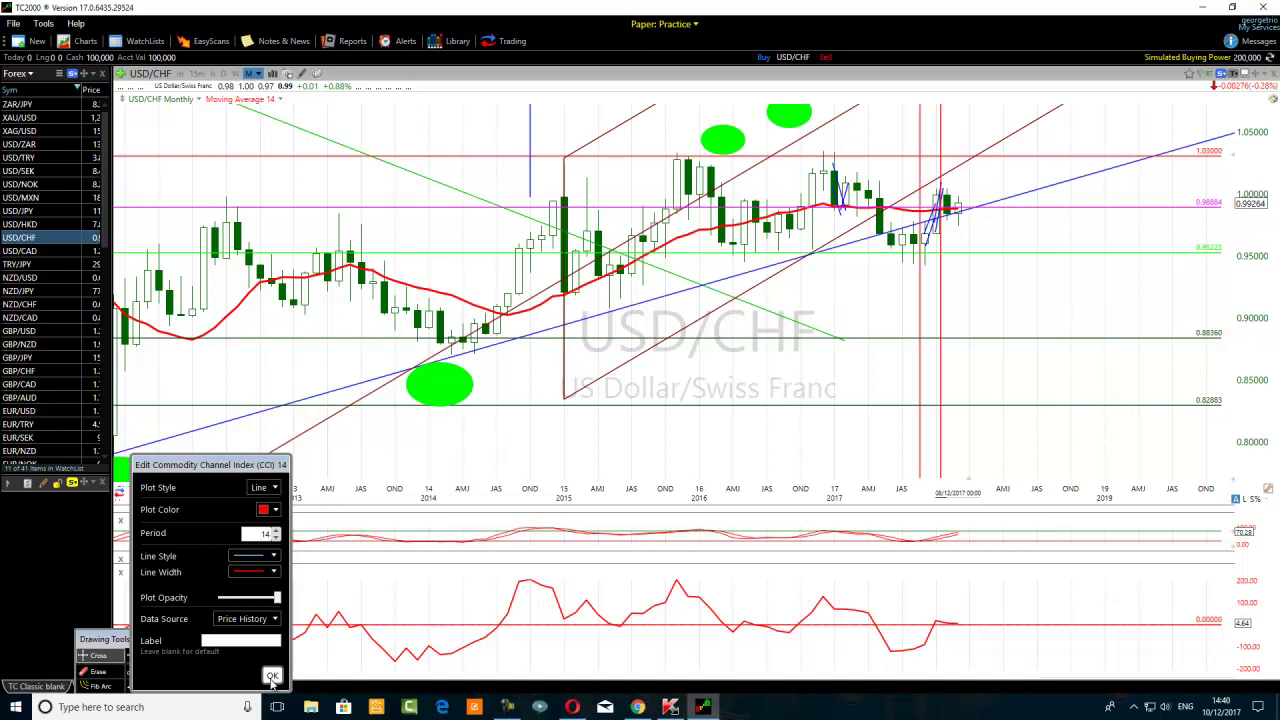
{"action": "left_click", "coordinate": [272, 676]}
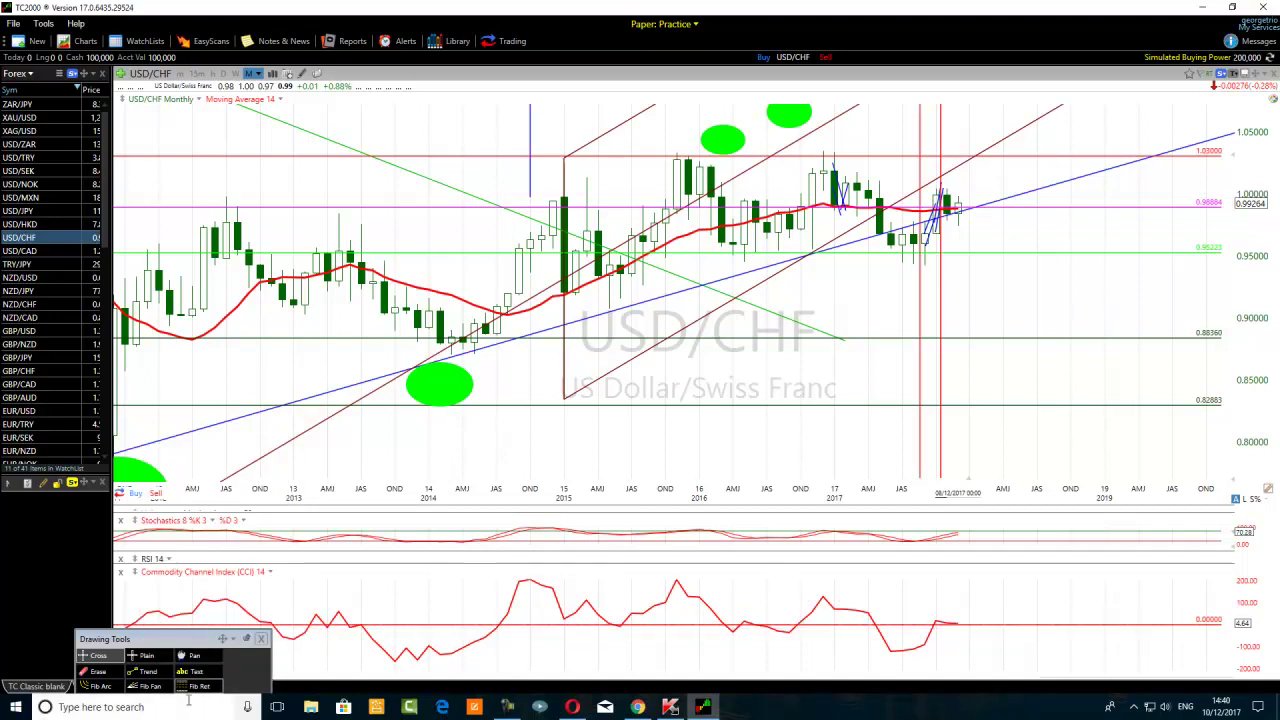
{"action": "left_click_drag", "start_coordinate": [173, 642], "coordinate": [33, 646]}
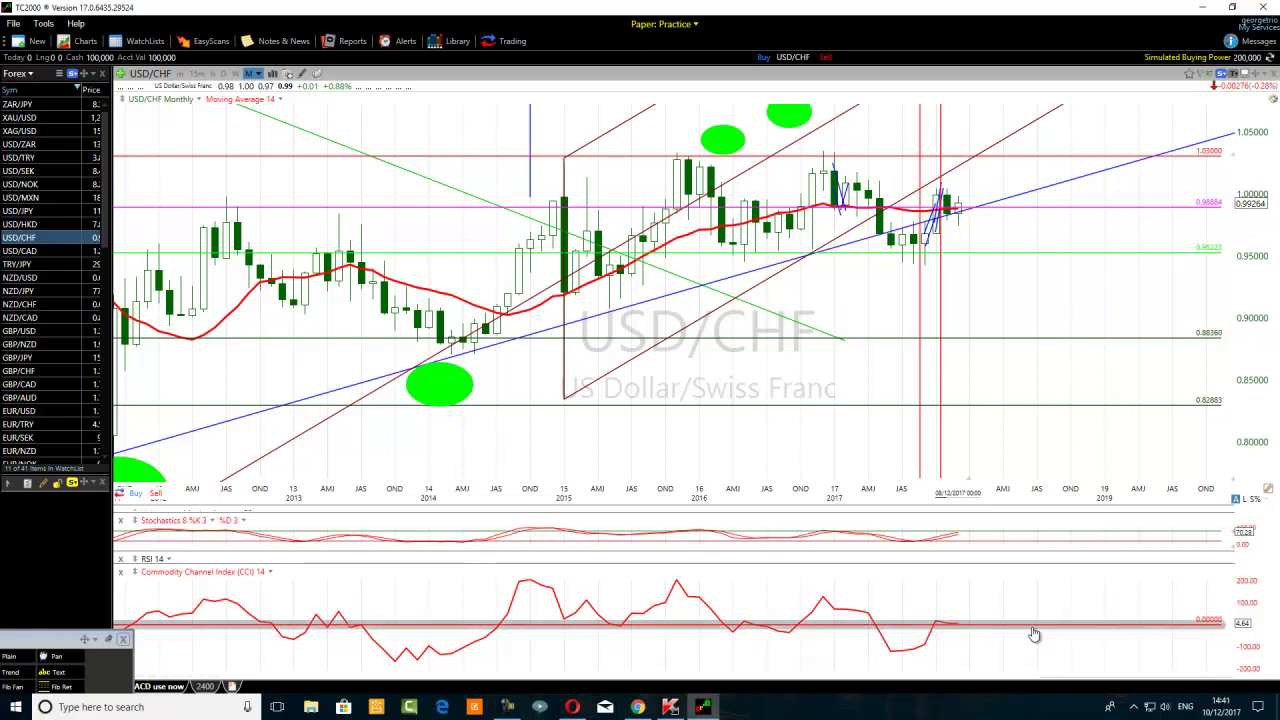
Review the recent monthly USD/CHF candles, switch the chart to the weekly timeframe and show price history back to early 2016.
{"action": "scroll", "coordinate": [777, 393], "scroll_direction": "up", "scroll_amount": 1}
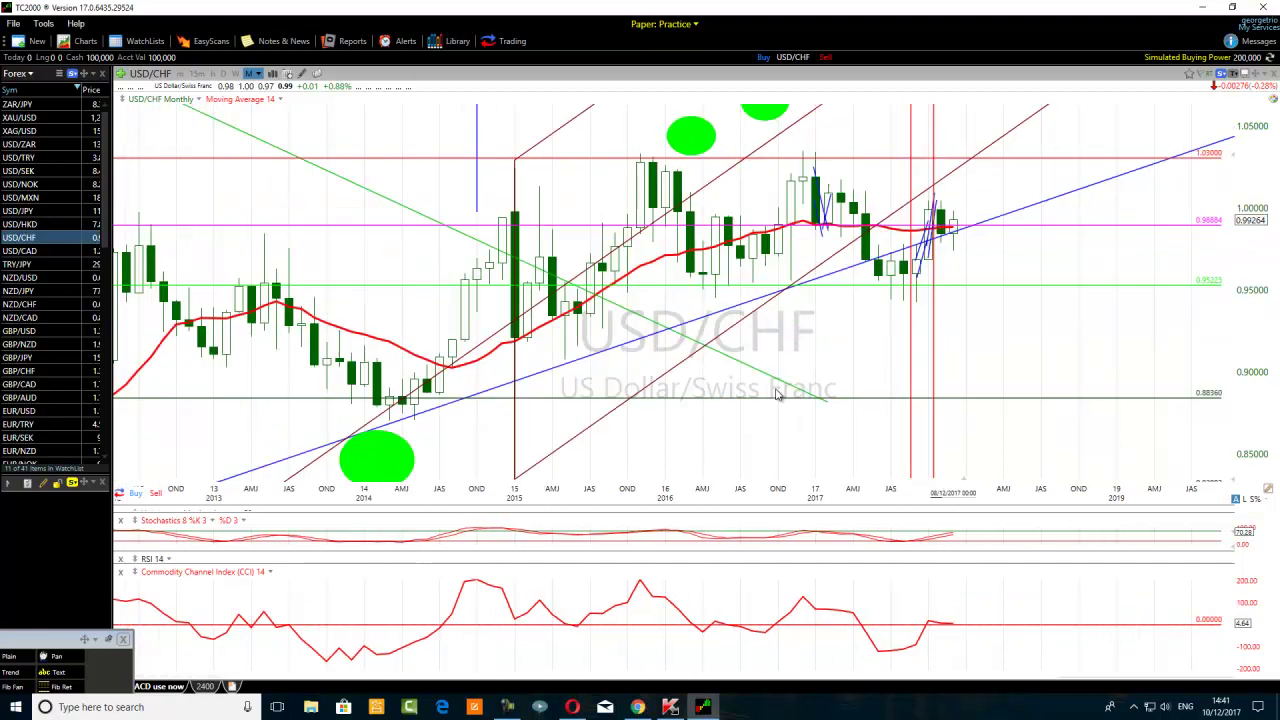
{"action": "scroll", "coordinate": [777, 393], "scroll_direction": "up", "scroll_amount": 3}
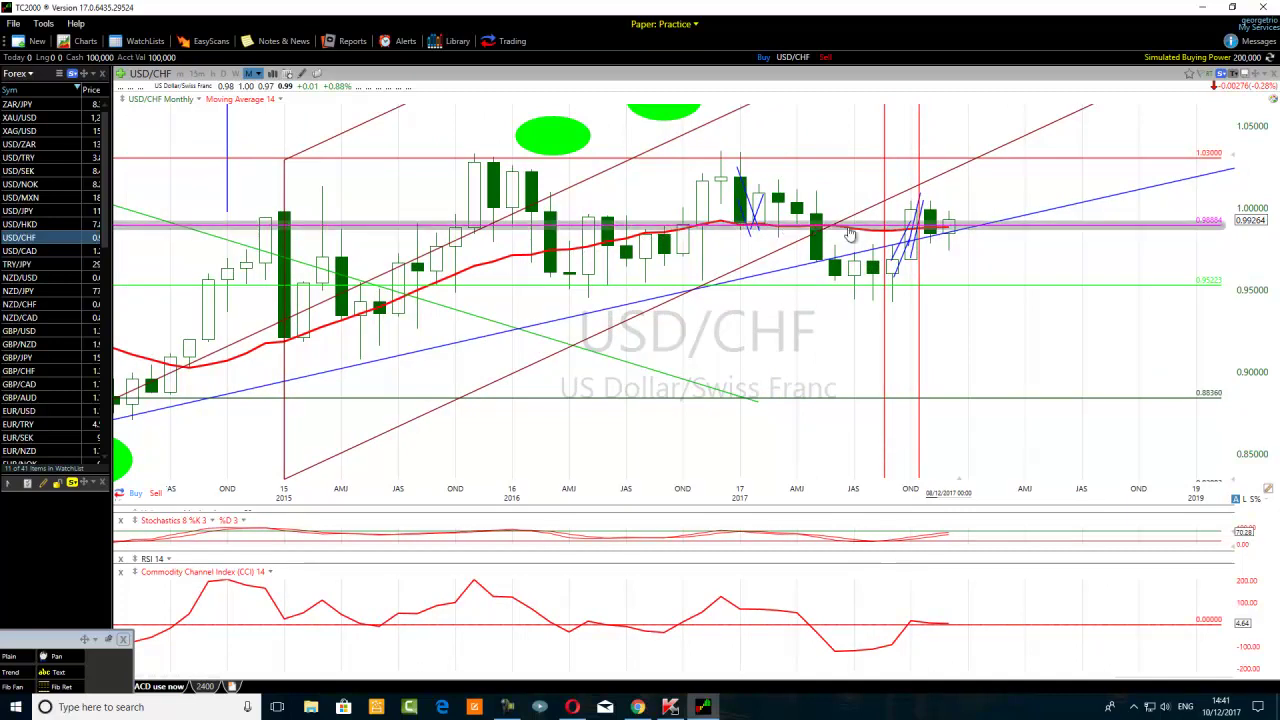
{"action": "mouse_move", "coordinate": [948, 236]}
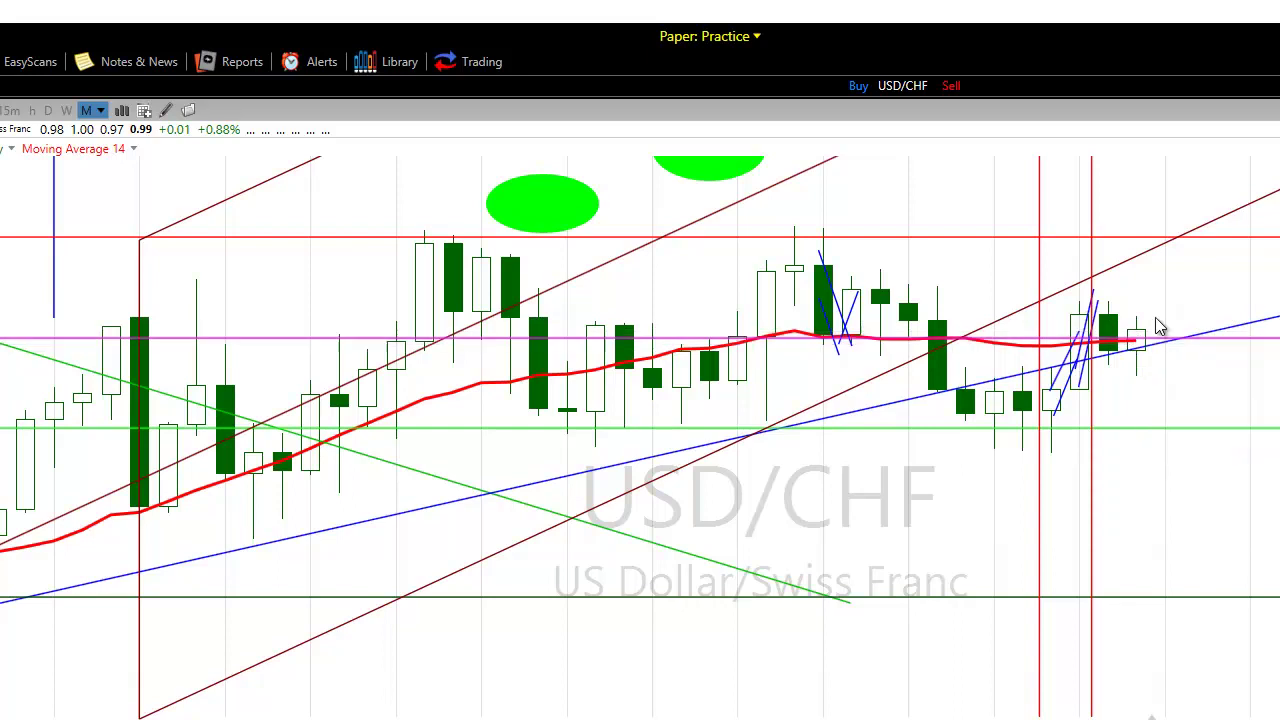
{"action": "left_click", "coordinate": [67, 110]}
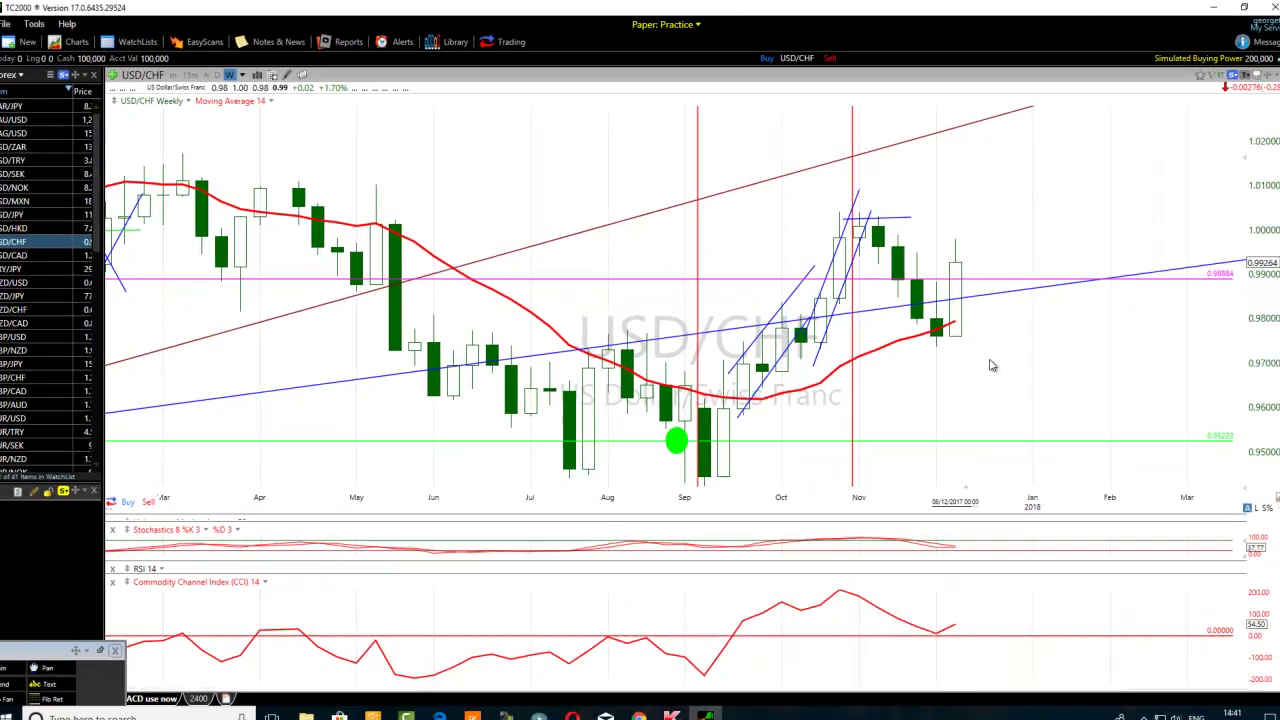
{"action": "scroll", "coordinate": [680, 347], "scroll_direction": "down", "scroll_amount": 3}
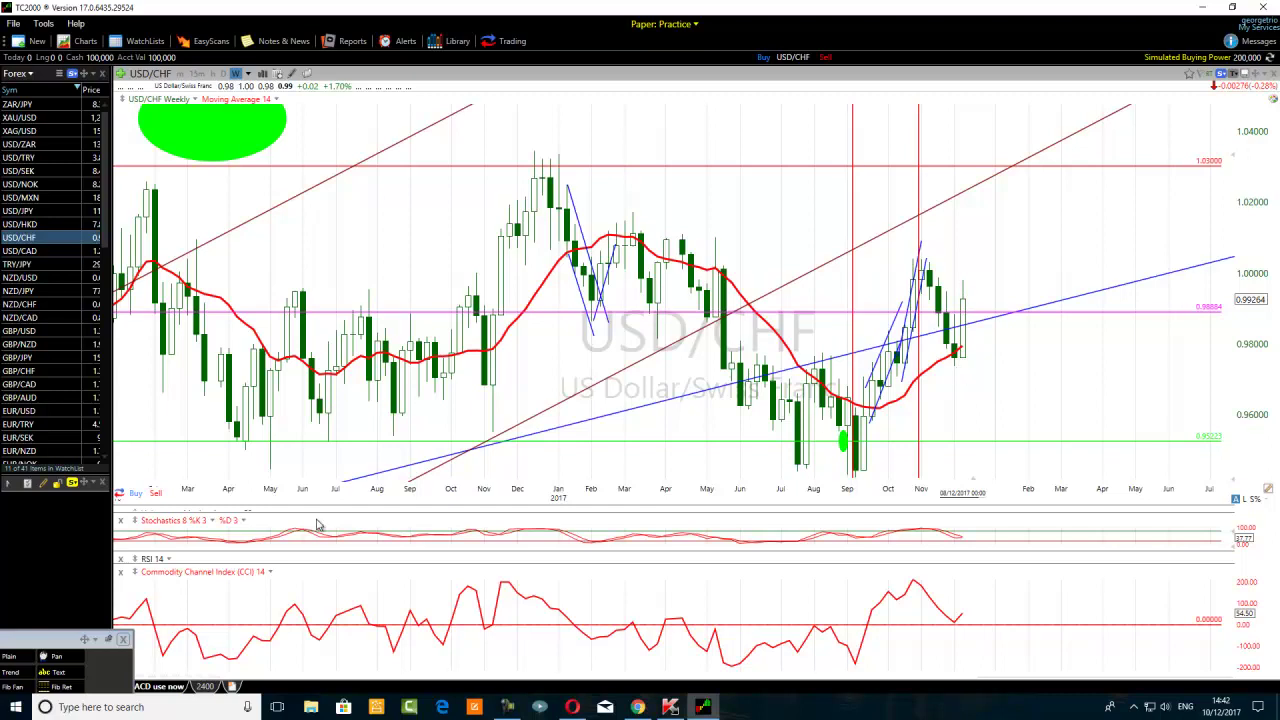
Return the USD/CHF chart to the monthly timeframe and examine price against the rising blue trend line and the 1.03000 level.
{"action": "left_click", "coordinate": [247, 76]}
{"action": "scroll", "coordinate": [275, 386], "scroll_direction": "down", "scroll_amount": 2}
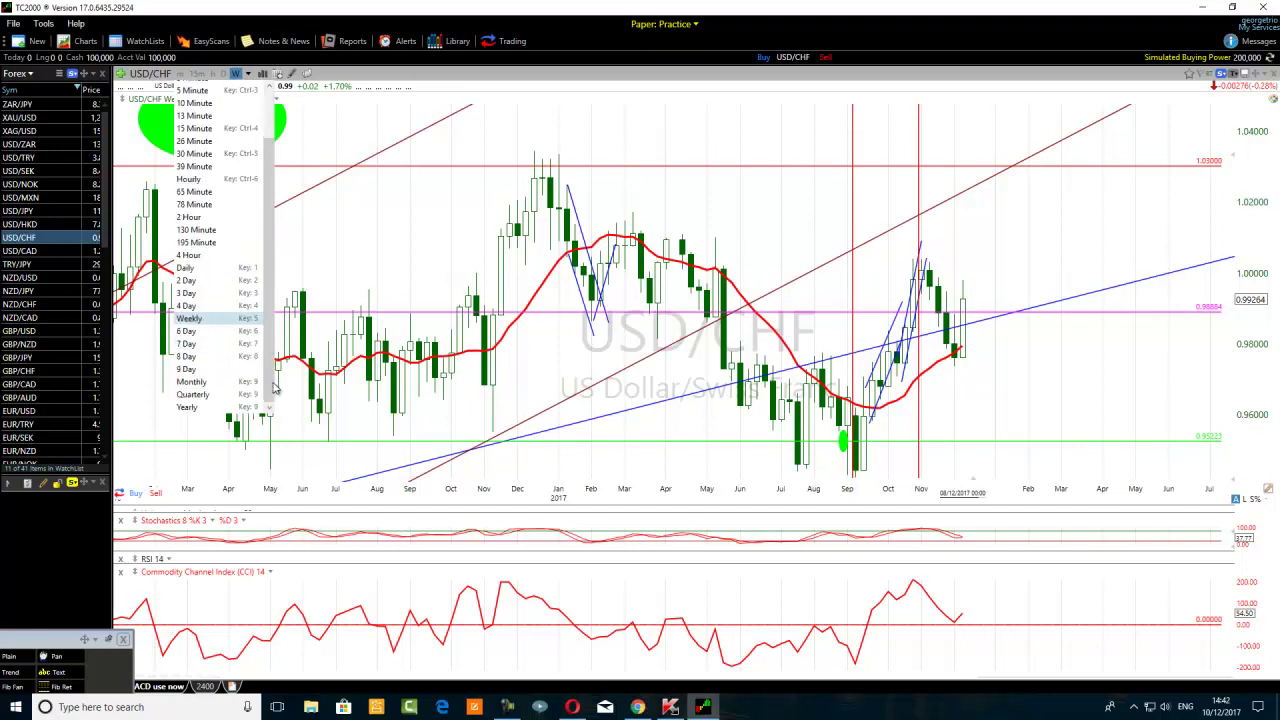
{"action": "left_click", "coordinate": [192, 381]}
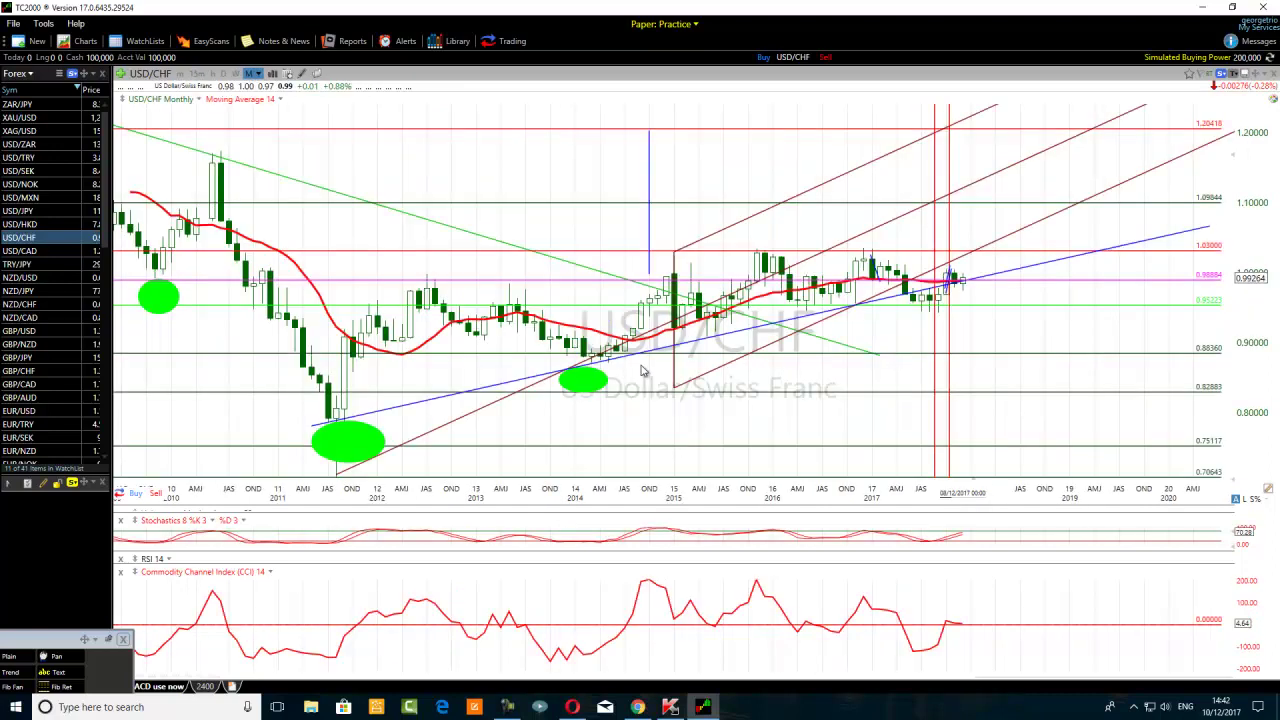
{"action": "scroll", "coordinate": [641, 372], "scroll_direction": "up", "scroll_amount": 2}
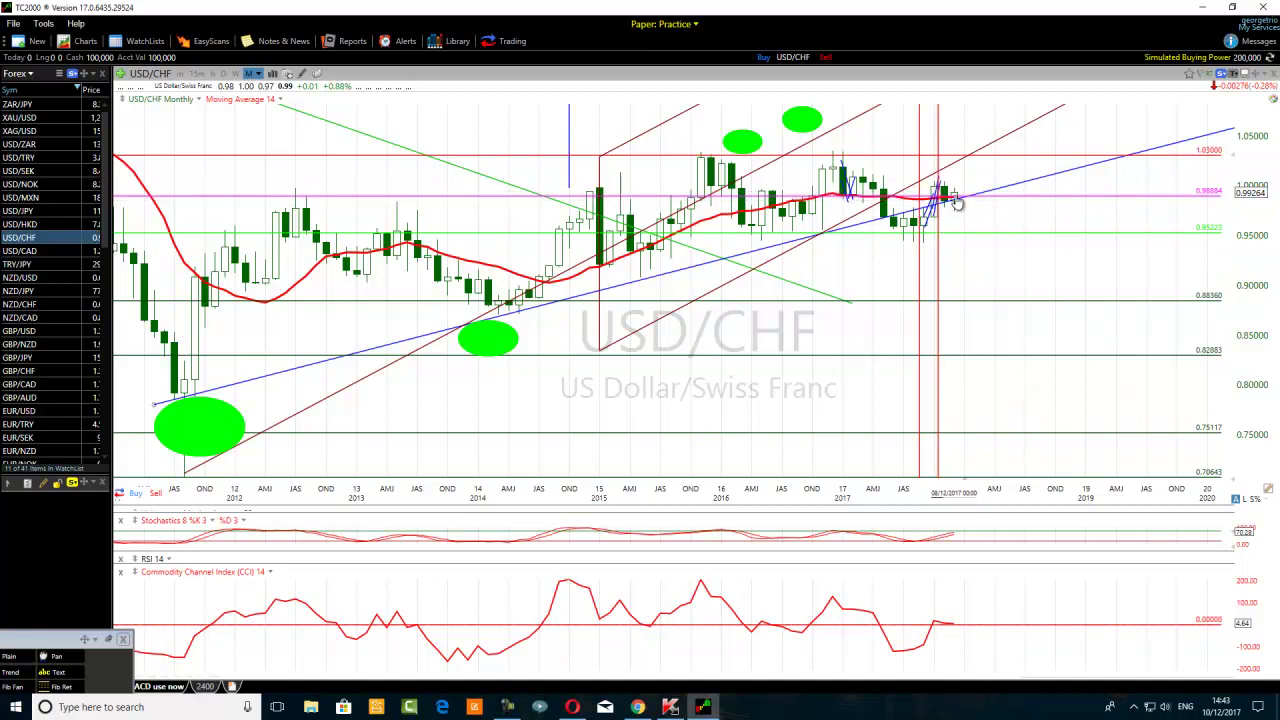
{"action": "mouse_move", "coordinate": [957, 203]}
{"action": "scroll", "coordinate": [857, 414], "scroll_direction": "down", "scroll_amount": 2}
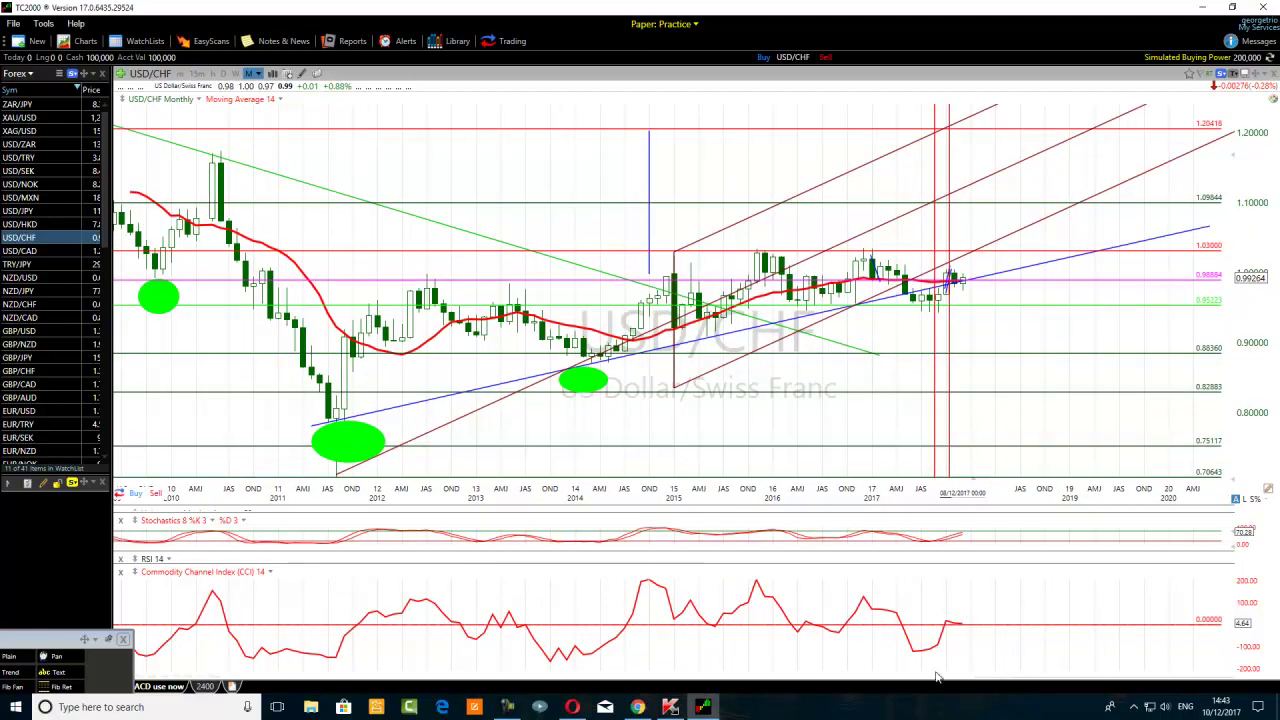
{"action": "mouse_move", "coordinate": [966, 626]}
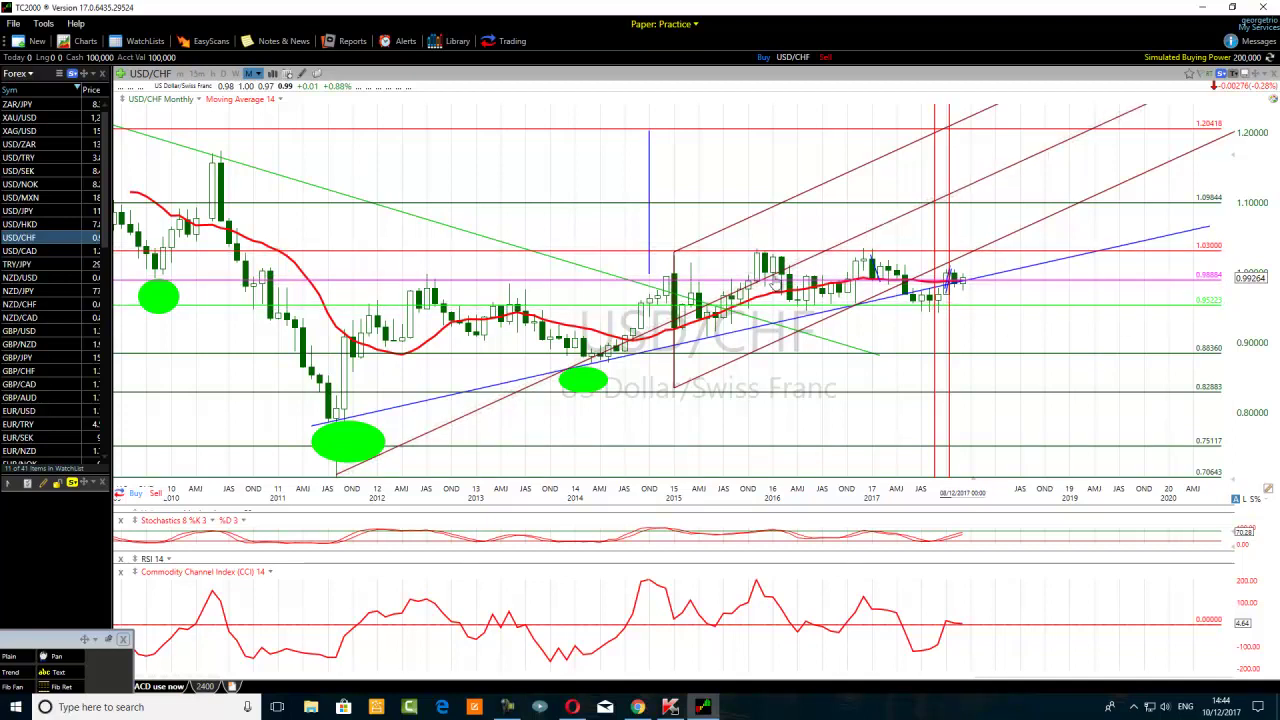
{"action": "mouse_move", "coordinate": [921, 308]}
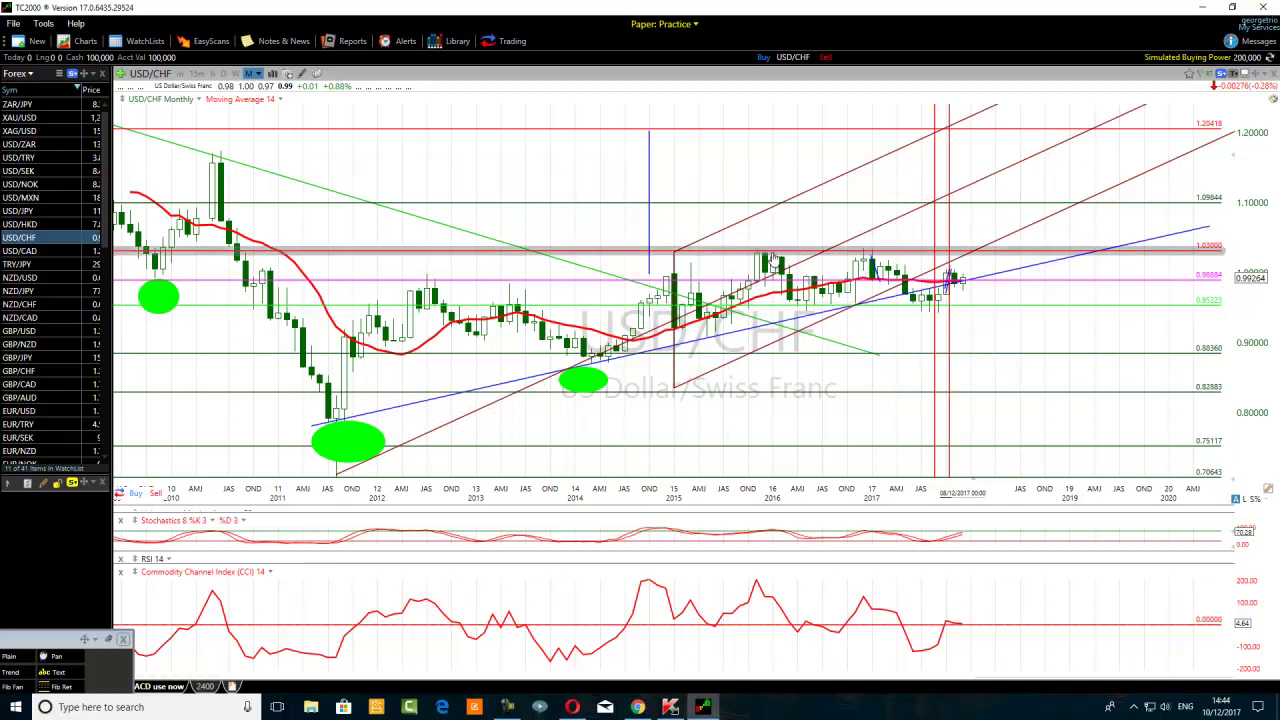
{"action": "mouse_move", "coordinate": [1097, 256]}
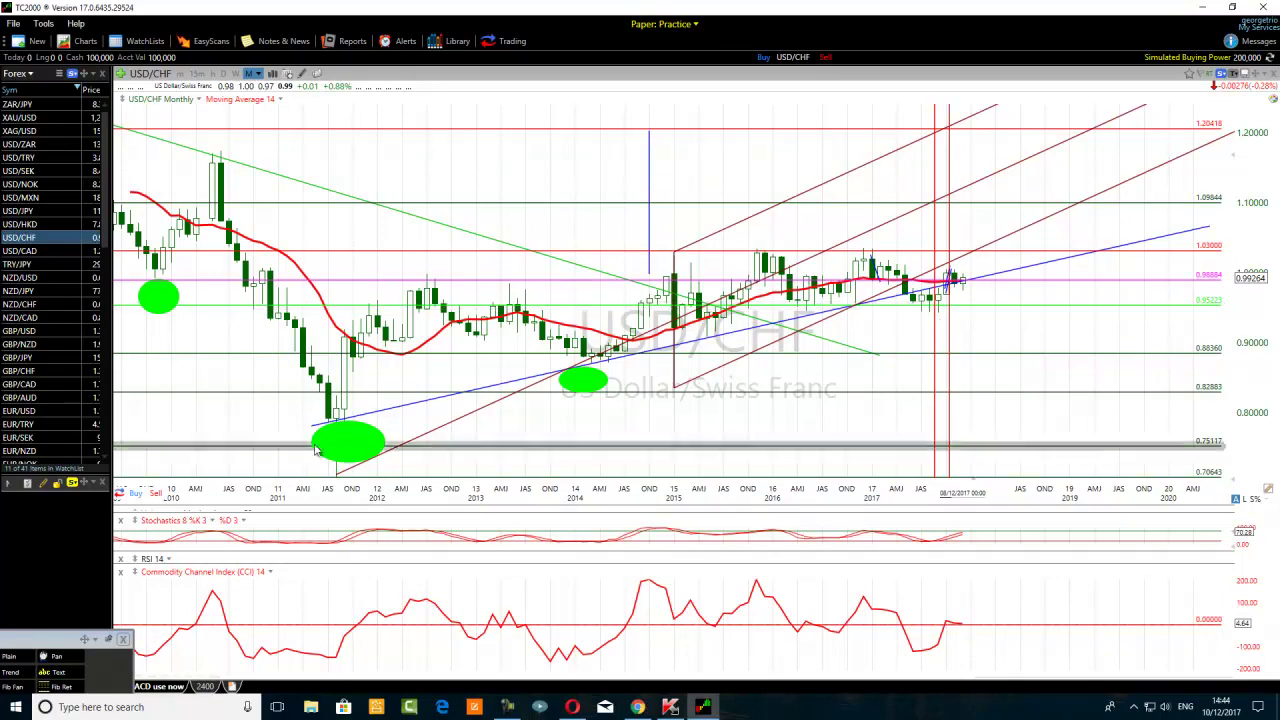
Move the large green ellipse from the 2011 low to beneath the 2017 lows and draw a descending trend line from the early-2017 high.
{"action": "left_click_drag", "start_coordinate": [366, 445], "coordinate": [958, 332]}
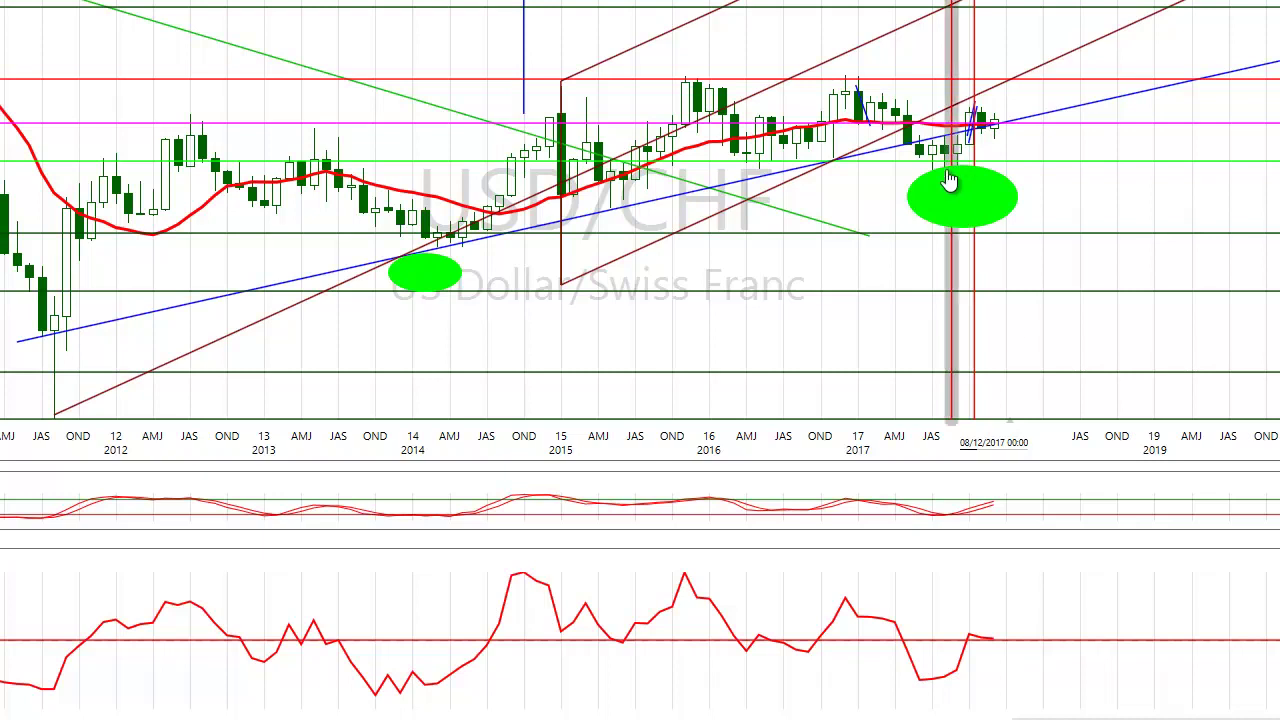
{"action": "mouse_move", "coordinate": [942, 170]}
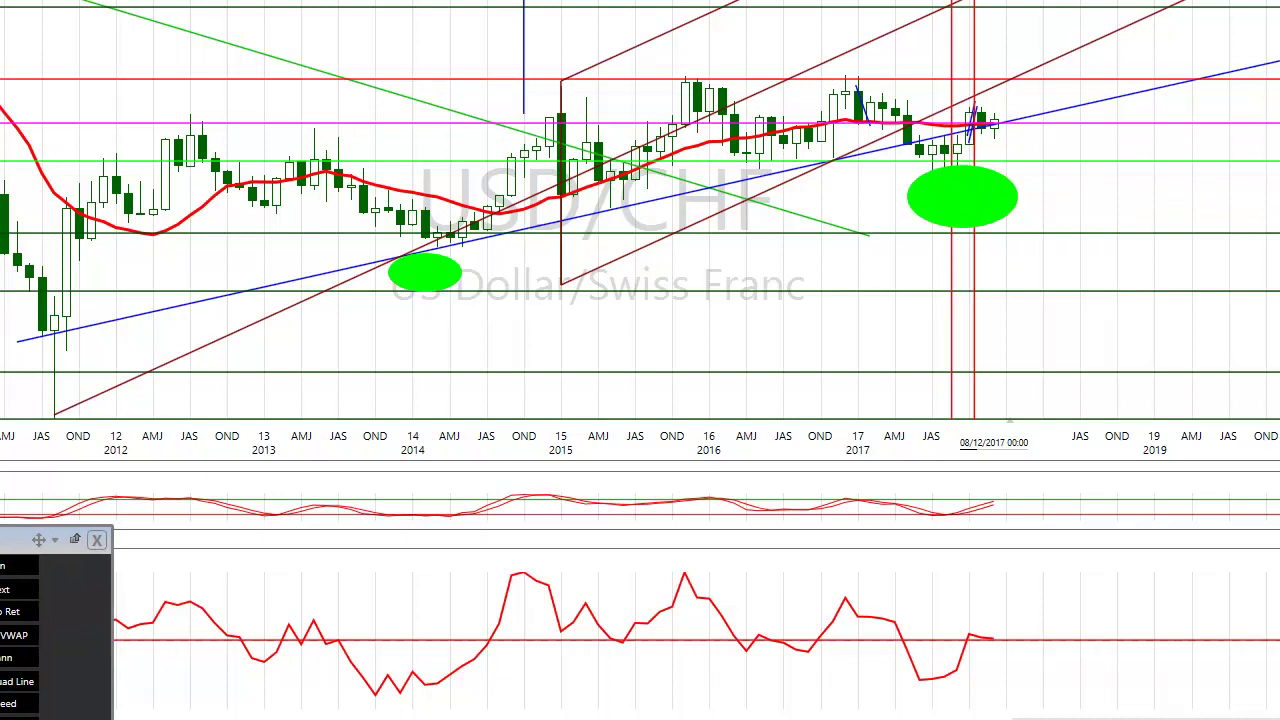
{"action": "left_click_drag", "start_coordinate": [846, 62], "coordinate": [988, 172]}
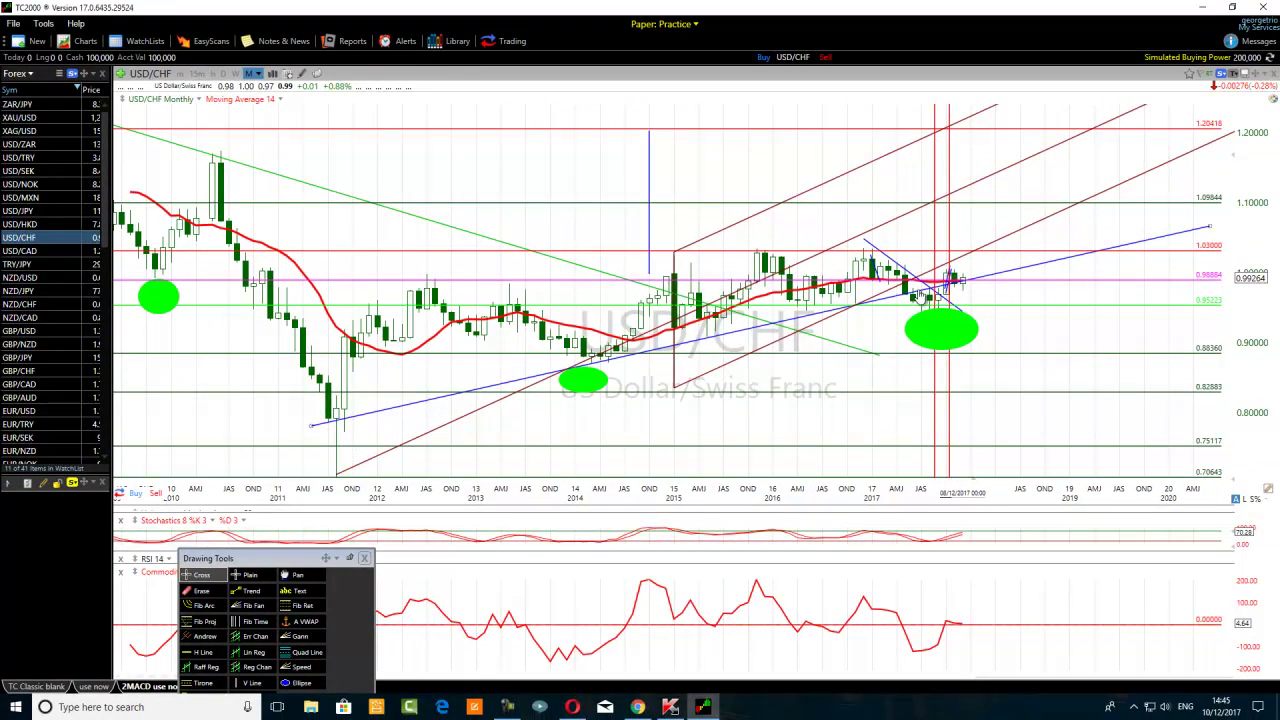
Examine the latest monthly candles around the new descending trend line and the 0.98884 horizontal line, both close up and with longer history.
{"action": "scroll", "coordinate": [886, 160], "scroll_direction": "up", "scroll_amount": 2}
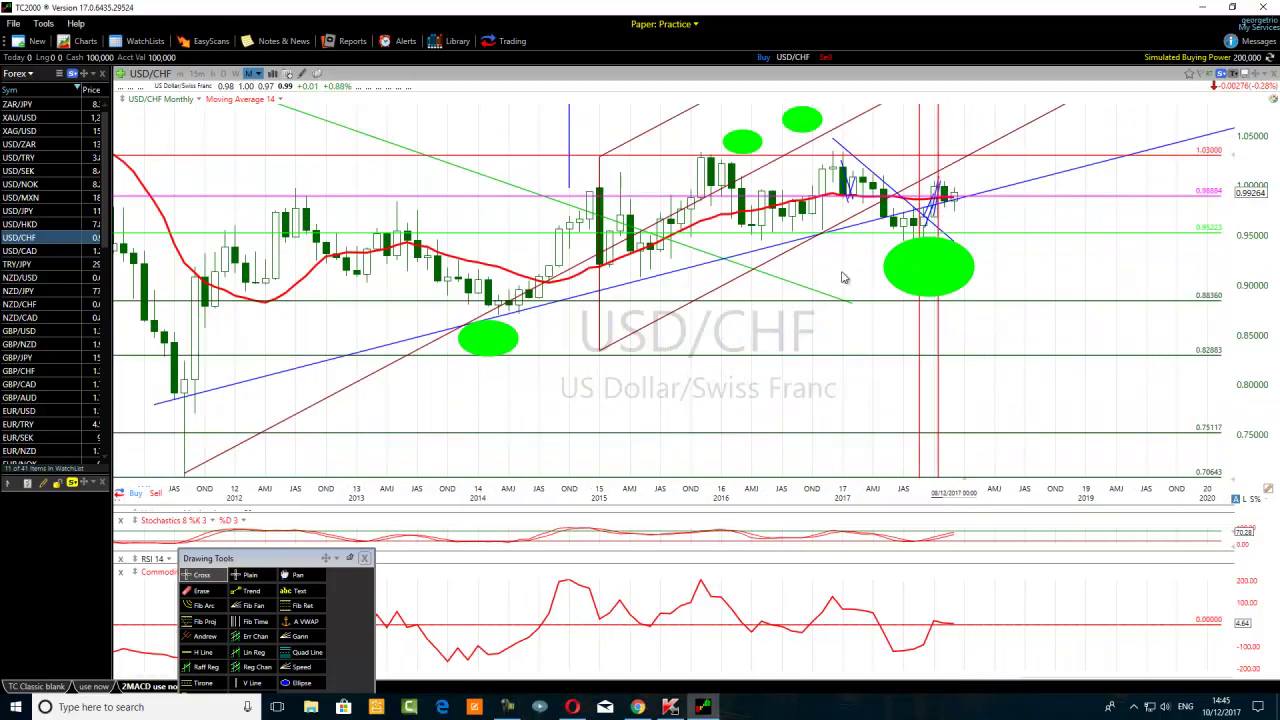
{"action": "scroll", "coordinate": [782, 290], "scroll_direction": "up", "scroll_amount": 2}
{"action": "scroll", "coordinate": [752, 324], "scroll_direction": "up", "scroll_amount": 2}
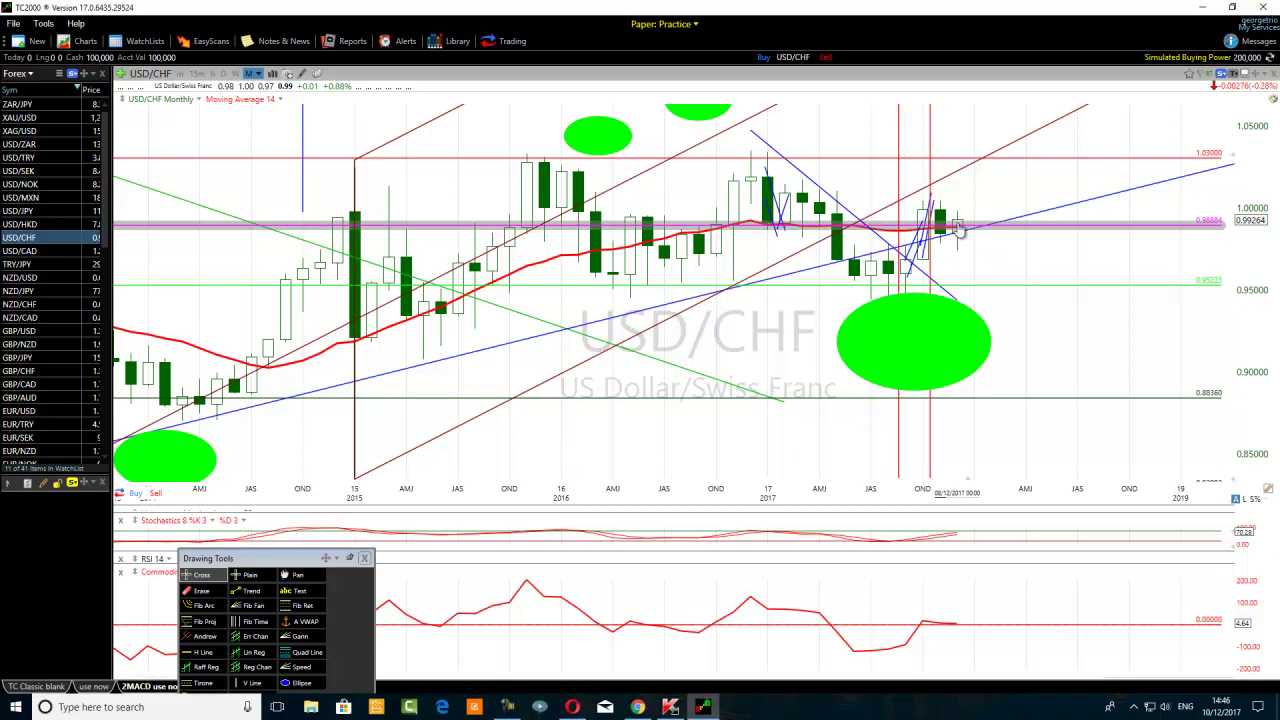
{"action": "mouse_move", "coordinate": [960, 231]}
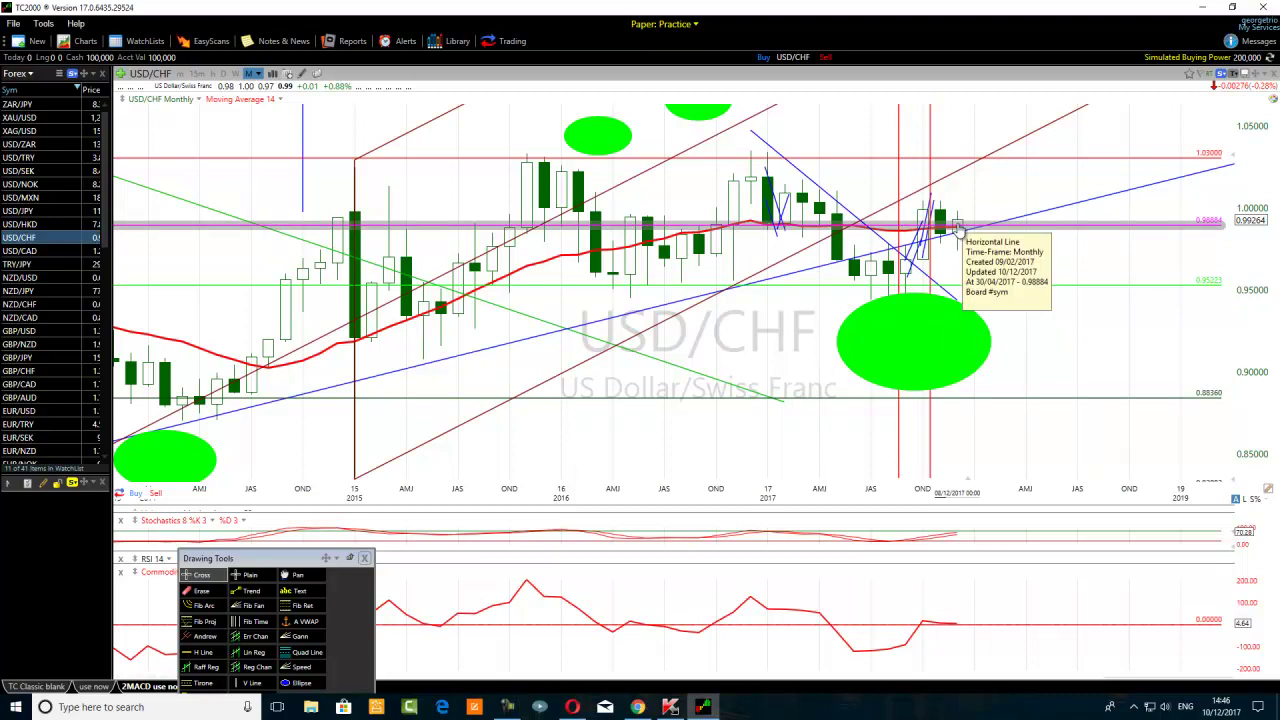
{"action": "left_click", "coordinate": [958, 226]}
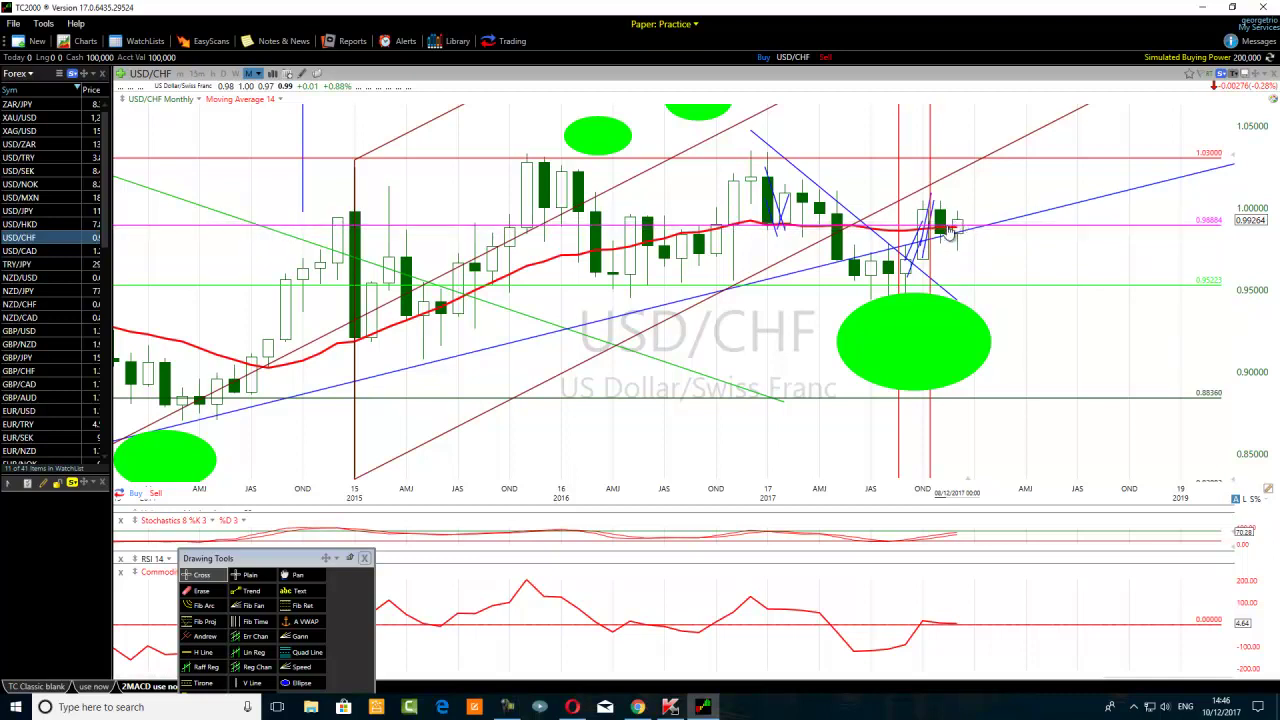
{"action": "scroll", "coordinate": [480, 345], "scroll_direction": "up", "scroll_amount": 3}
{"action": "scroll", "coordinate": [477, 349], "scroll_direction": "down", "scroll_amount": 3}
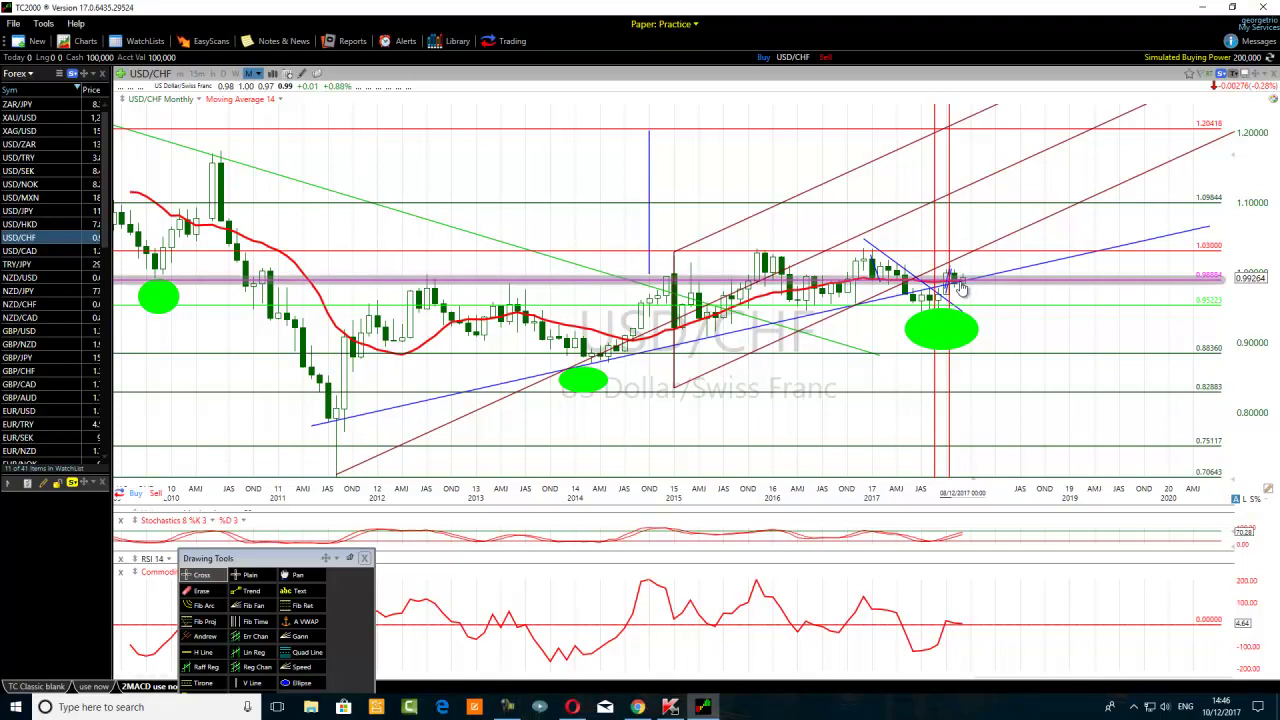
{"action": "mouse_move", "coordinate": [962, 287]}
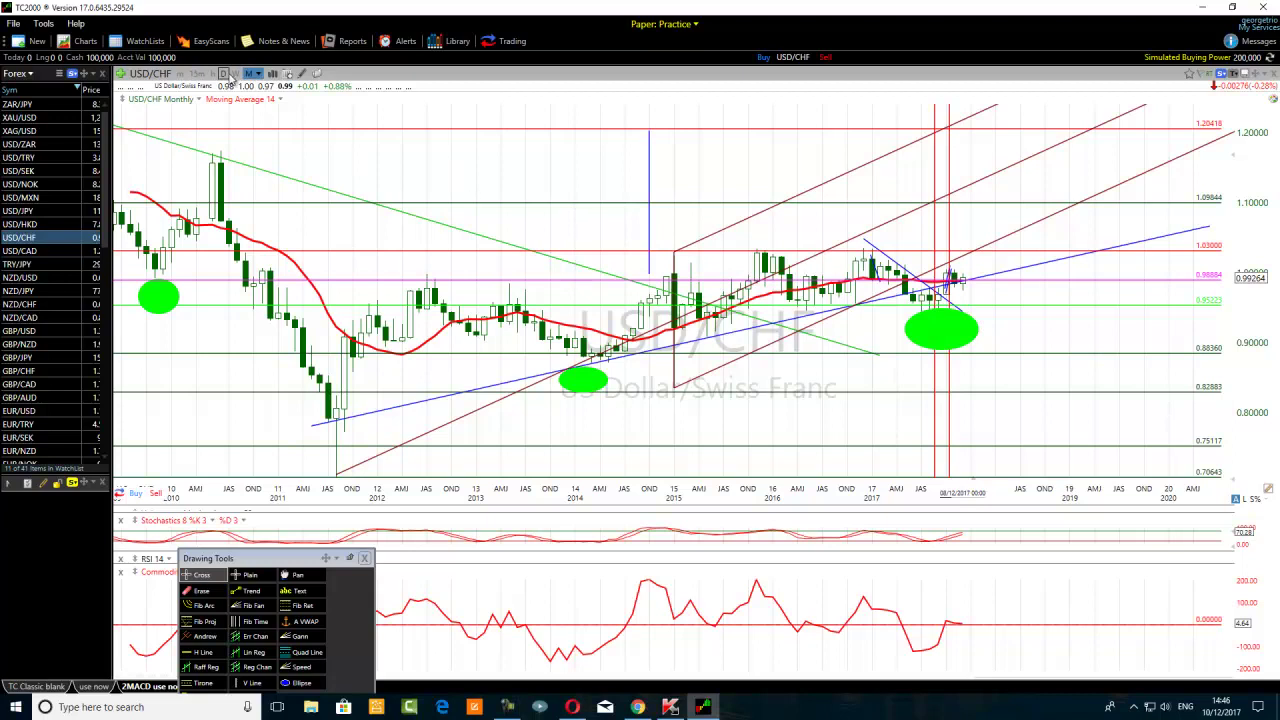
Switch the USD/CHF chart to the daily timeframe and examine price action from mid-2016 to December 2017.
{"action": "left_click", "coordinate": [256, 76]}
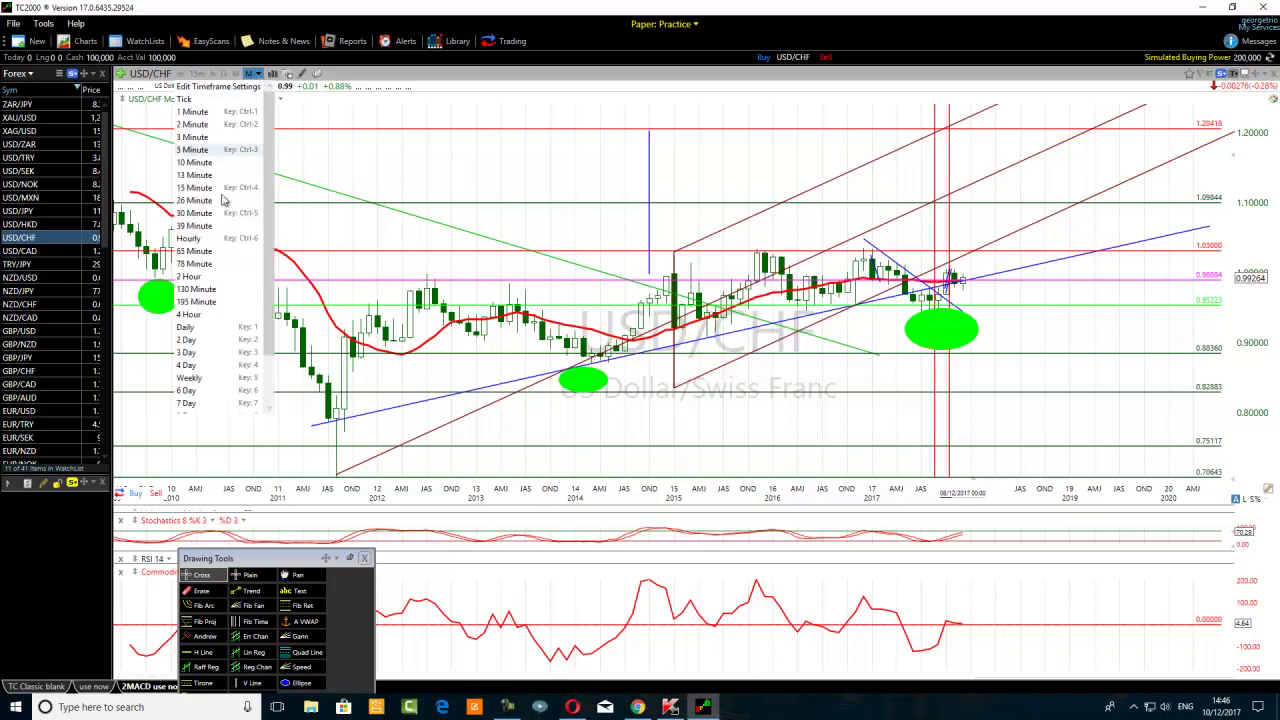
{"action": "left_click", "coordinate": [186, 327]}
{"action": "scroll", "coordinate": [530, 365], "scroll_direction": "down", "scroll_amount": 8}
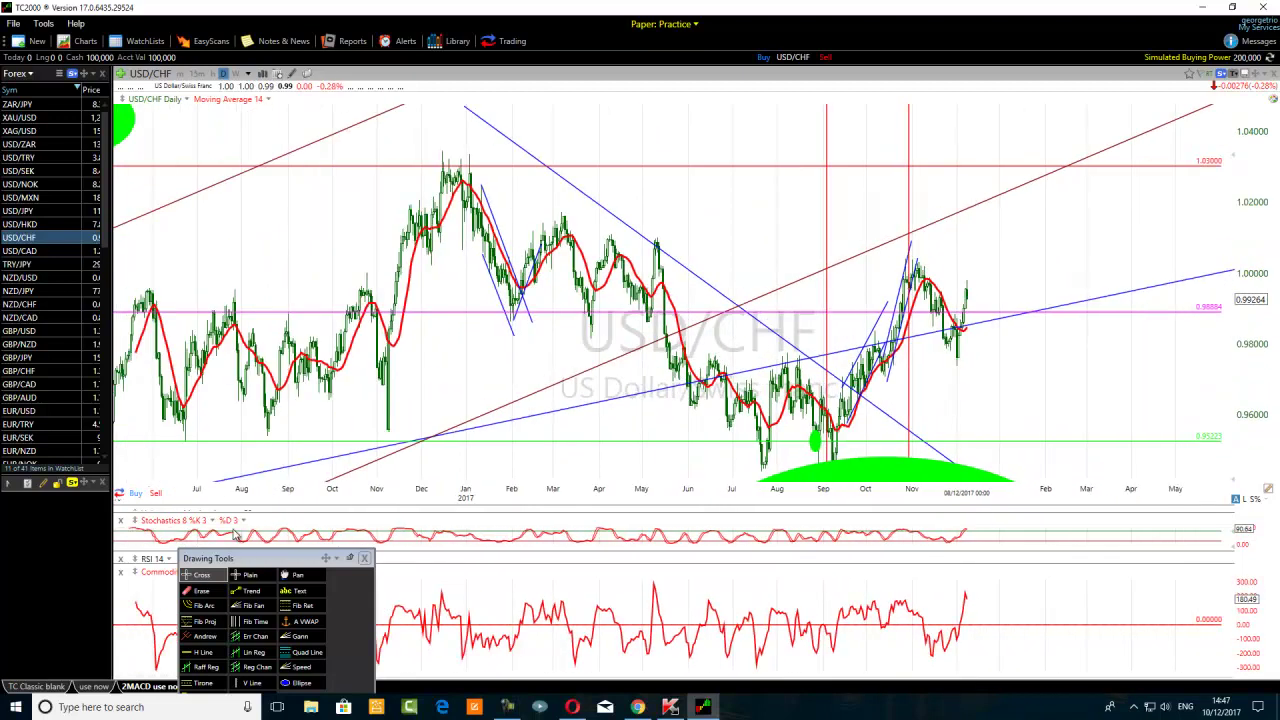
{"action": "scroll", "coordinate": [500, 494], "scroll_direction": "up", "scroll_amount": 2}
{"action": "scroll", "coordinate": [500, 494], "scroll_direction": "down", "scroll_amount": 2}
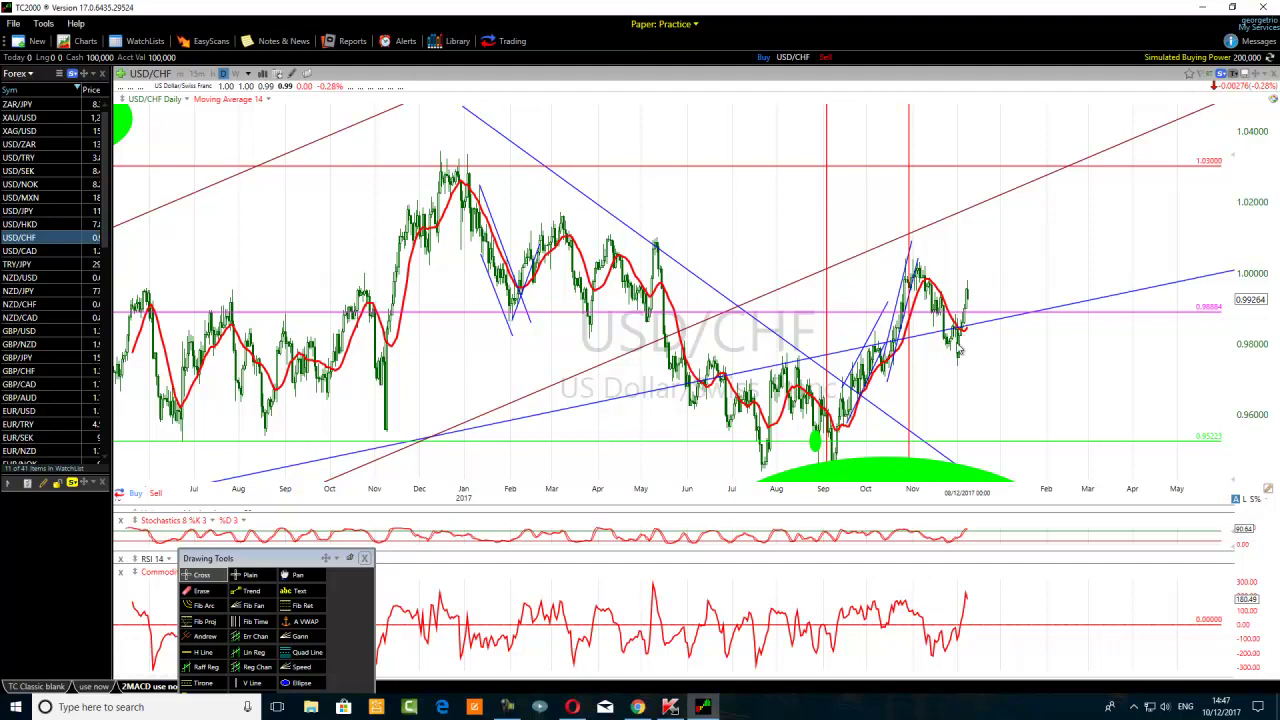
{"action": "scroll", "coordinate": [651, 451], "scroll_direction": "up", "scroll_amount": 4}
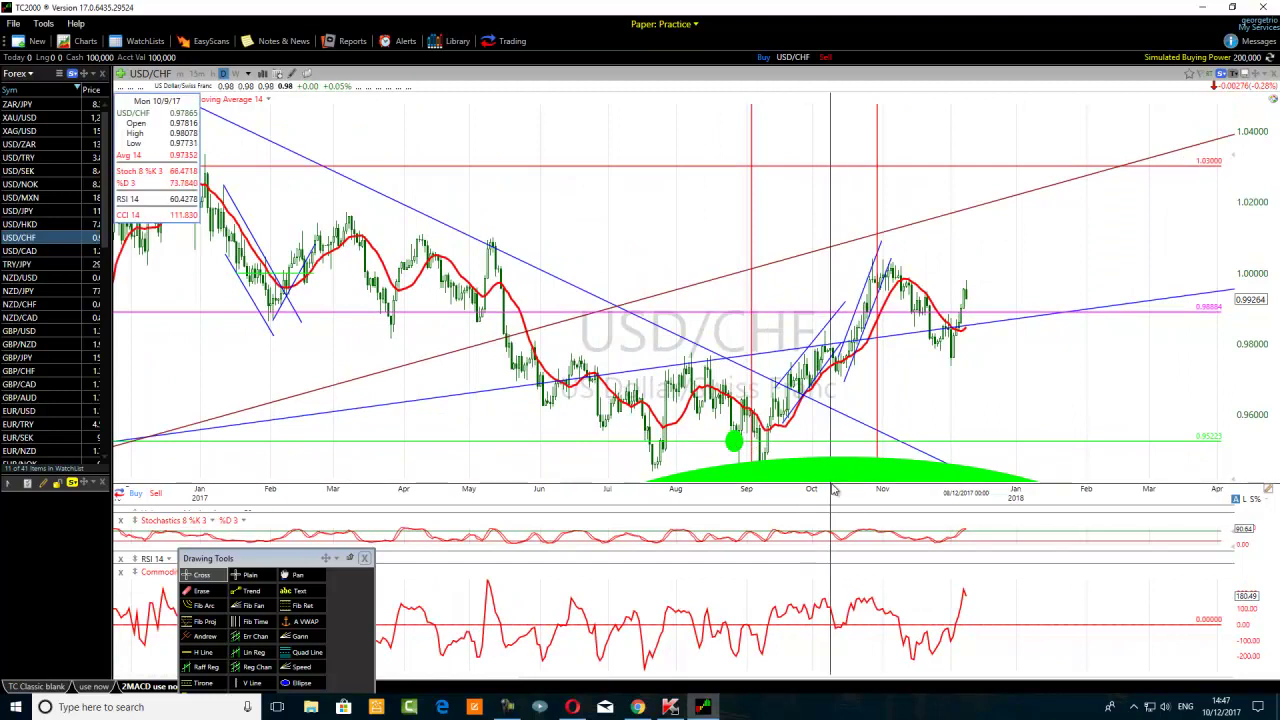
{"action": "scroll", "coordinate": [834, 464], "scroll_direction": "down", "scroll_amount": 4}
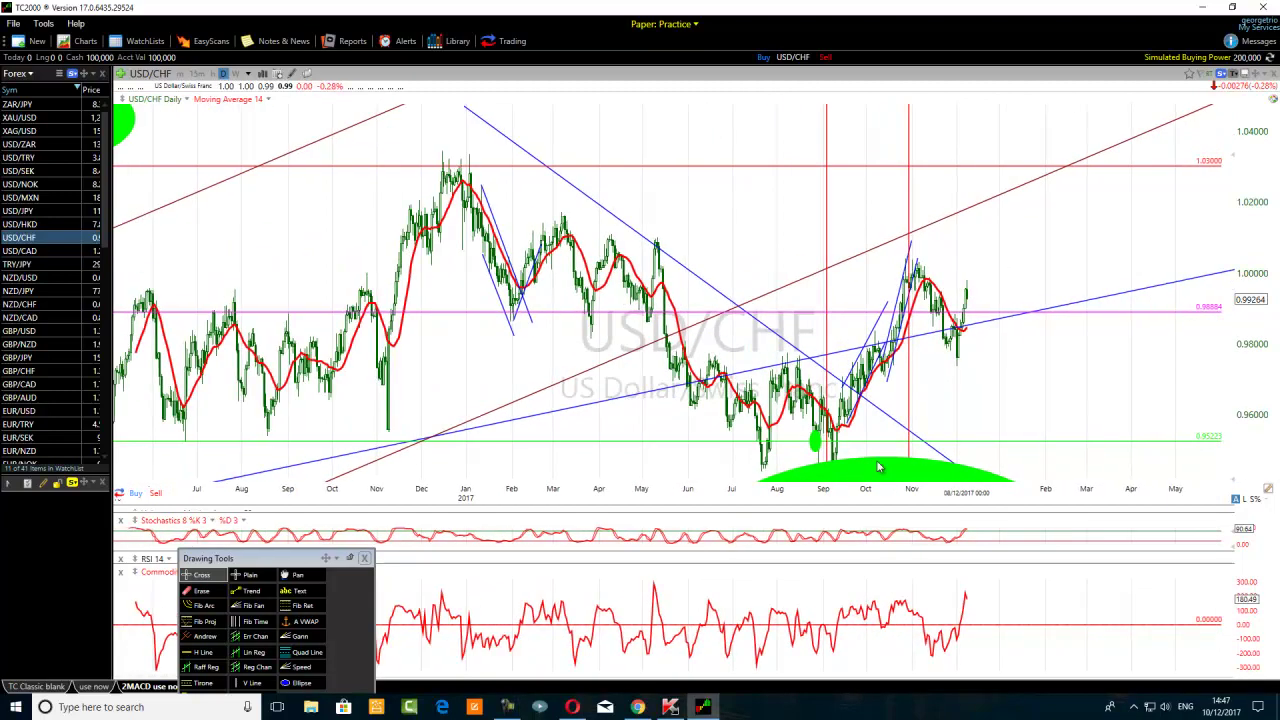
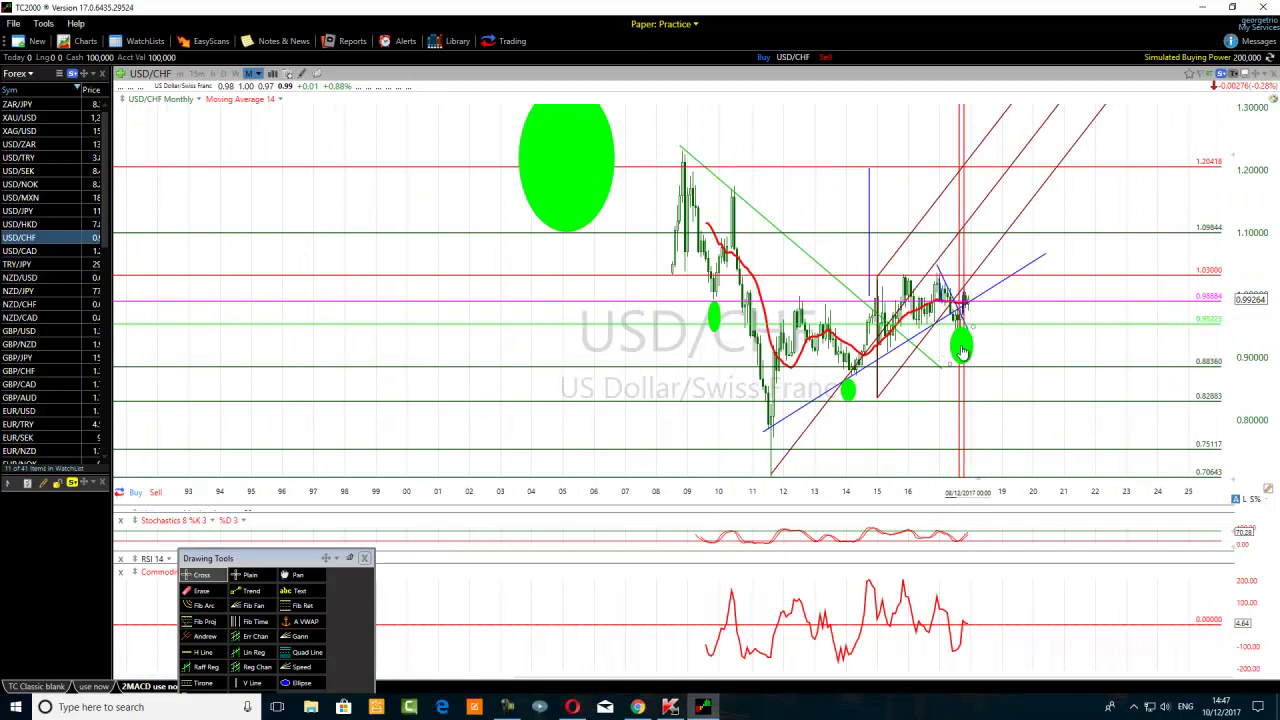
Move the green ellipse from beneath the 2017 lows to the empty area around 2020 and switch the USD/CHF chart to the daily timeframe.
{"action": "left_click_drag", "start_coordinate": [960, 350], "coordinate": [1035, 345]}
{"action": "scroll", "coordinate": [650, 440], "scroll_direction": "up", "scroll_amount": 2}
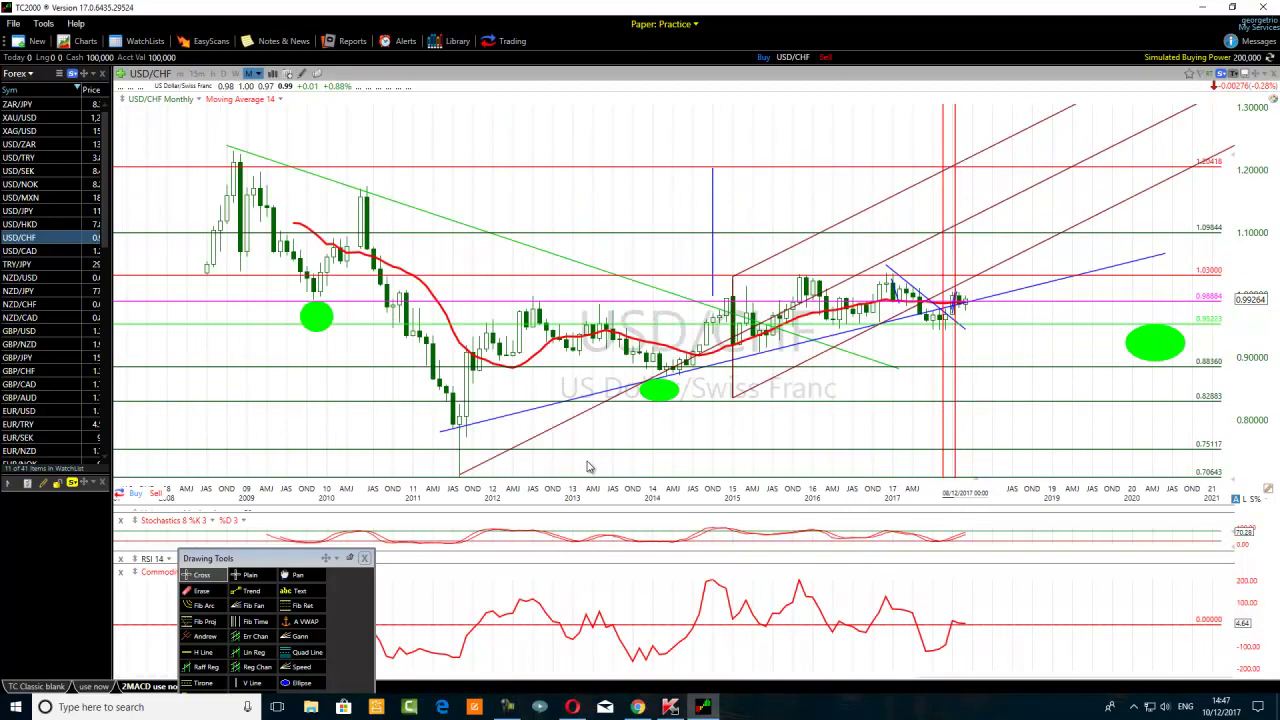
{"action": "left_click", "coordinate": [224, 75]}
{"action": "scroll", "coordinate": [652, 352], "scroll_direction": "down", "scroll_amount": 2}
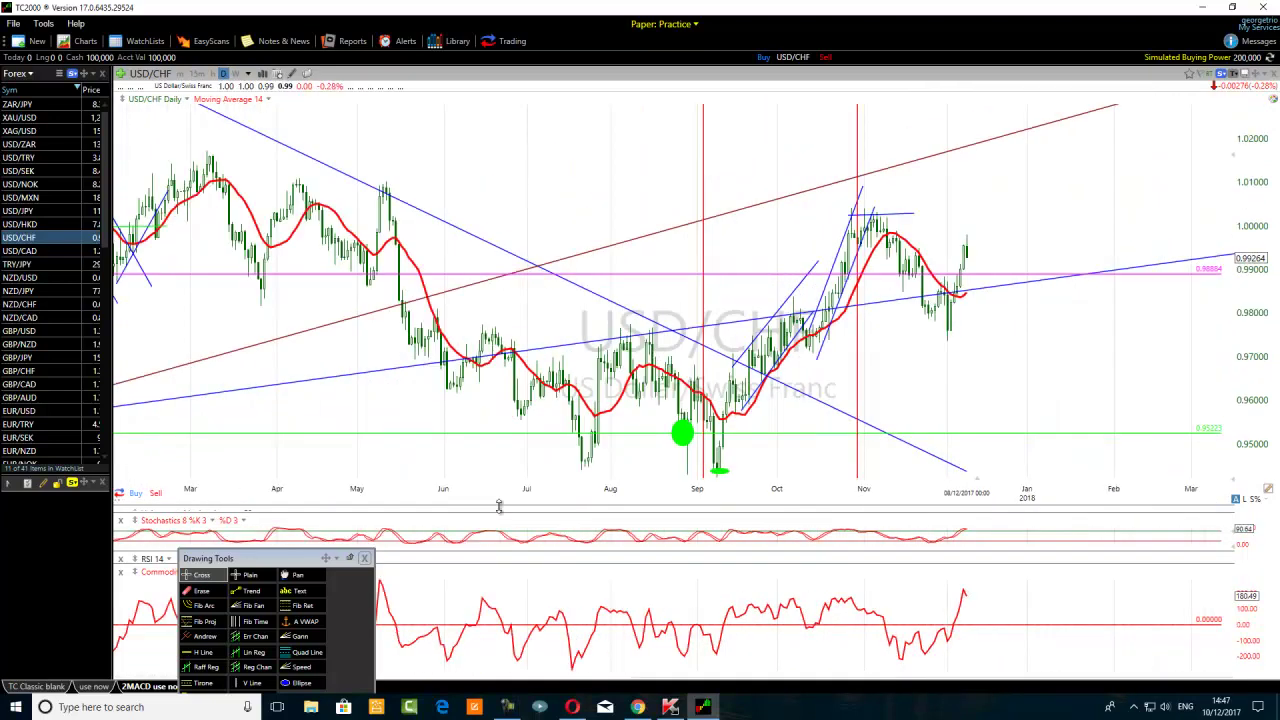
Move the flat green ellipse from the September 2017 low to beneath the late-May and early-June 2017 lows.
{"action": "left_click_drag", "start_coordinate": [726, 474], "coordinate": [586, 468]}
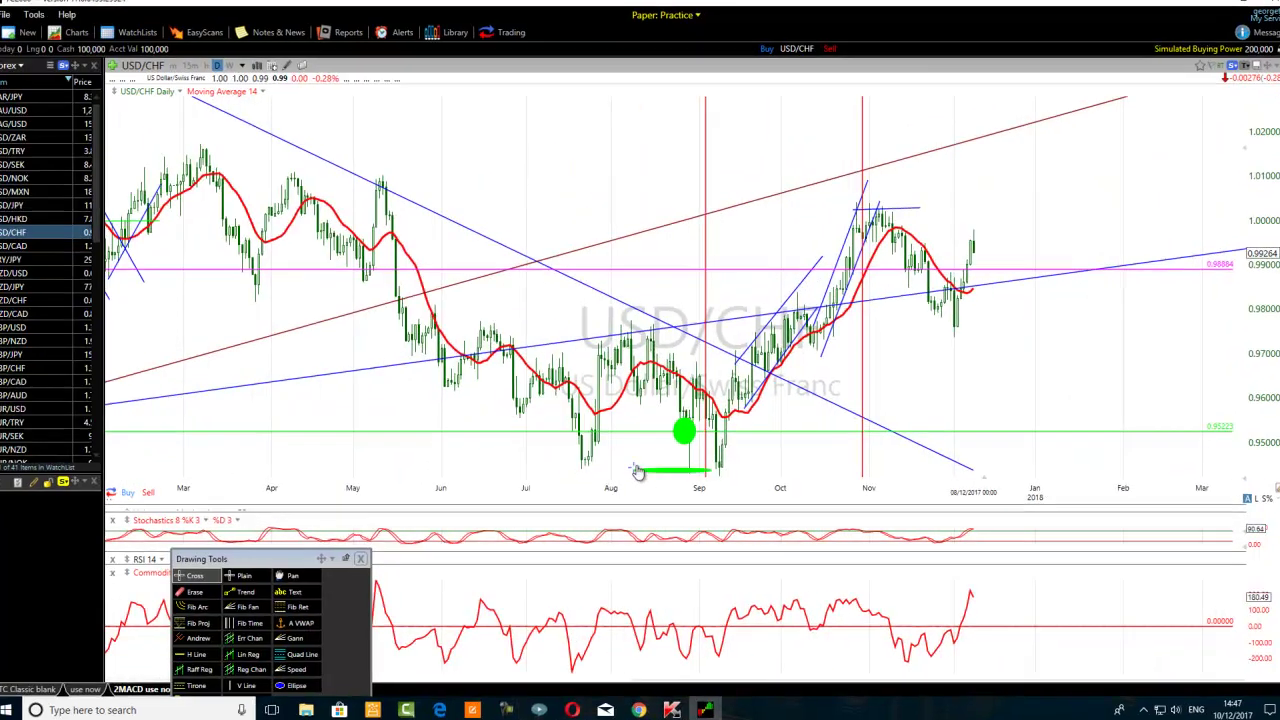
{"action": "left_click", "coordinate": [650, 458]}
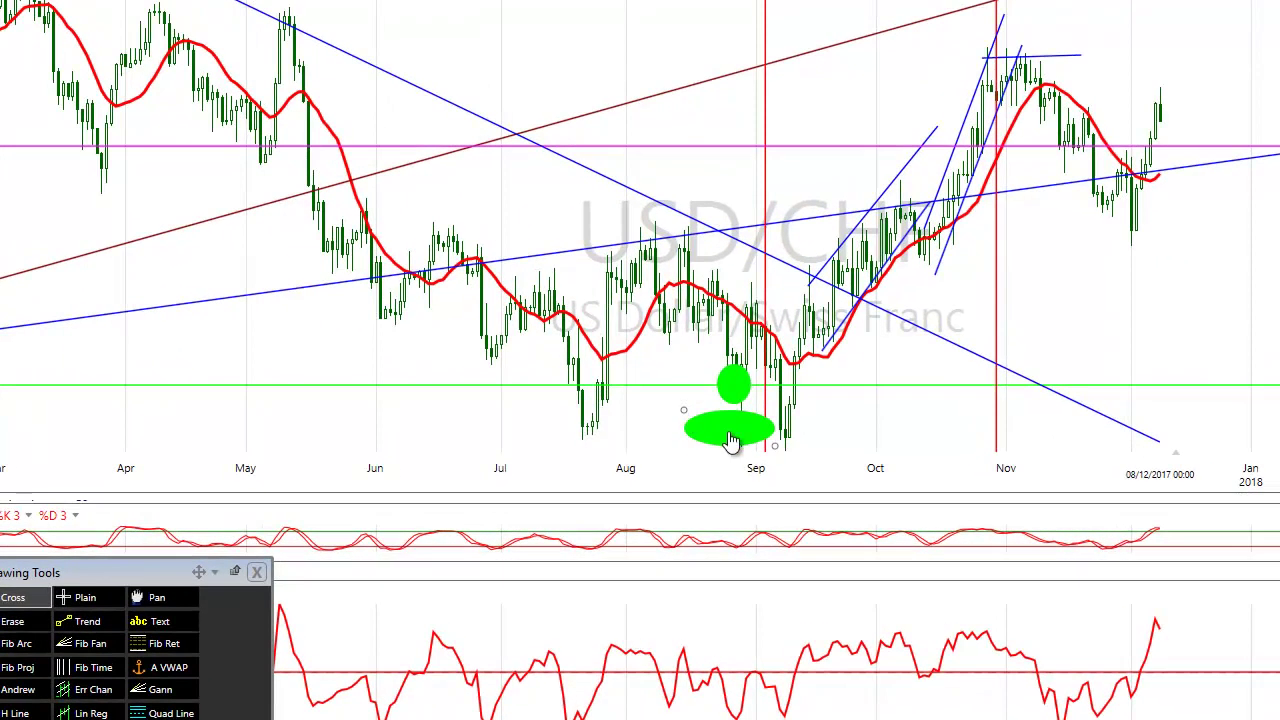
{"action": "mouse_move", "coordinate": [731, 440]}
{"action": "left_mouse_down"}
{"action": "mouse_move", "coordinate": [448, 444]}
{"action": "mouse_move", "coordinate": [375, 359]}
{"action": "mouse_move", "coordinate": [346, 348]}
{"action": "left_mouse_up"}
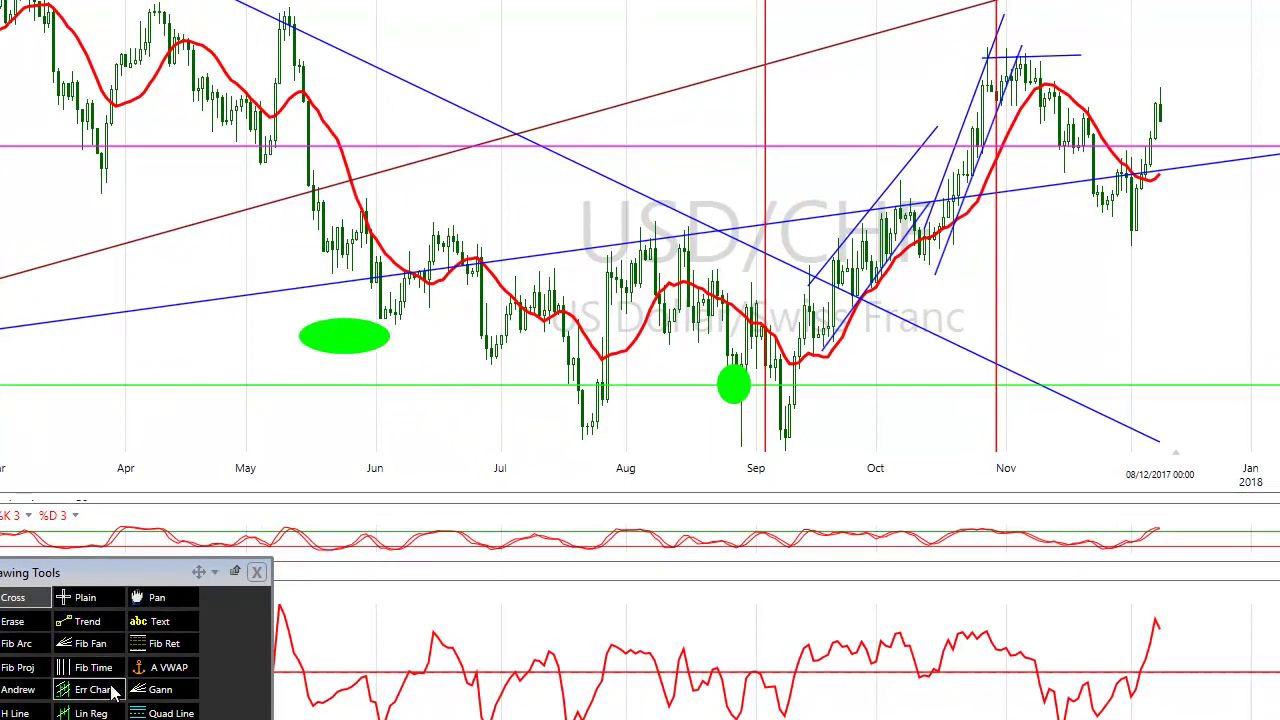
Draw an Andrews pitchfork anchored at the September 2017 low, the early-November high and the low at the start of December.
{"action": "left_click", "coordinate": [18, 689]}
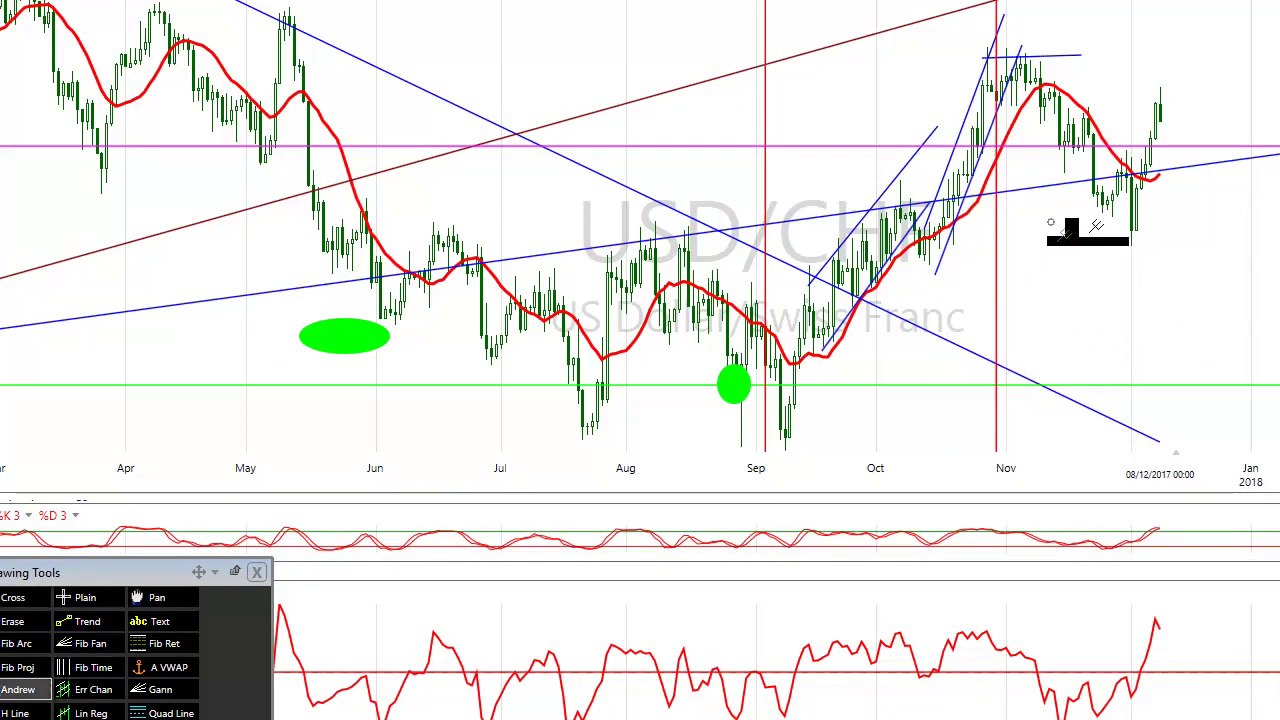
{"action": "left_click", "coordinate": [1160, 74]}
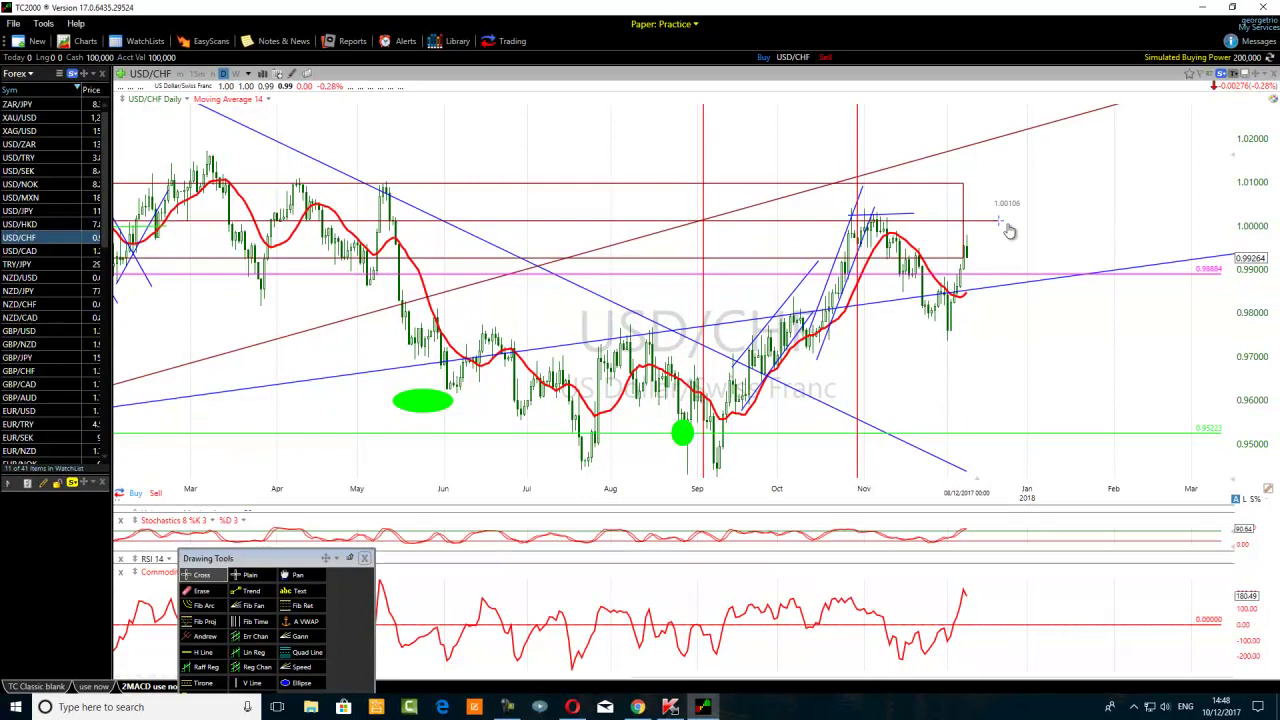
{"action": "left_click_drag", "start_coordinate": [1179, 113], "coordinate": [773, 456]}
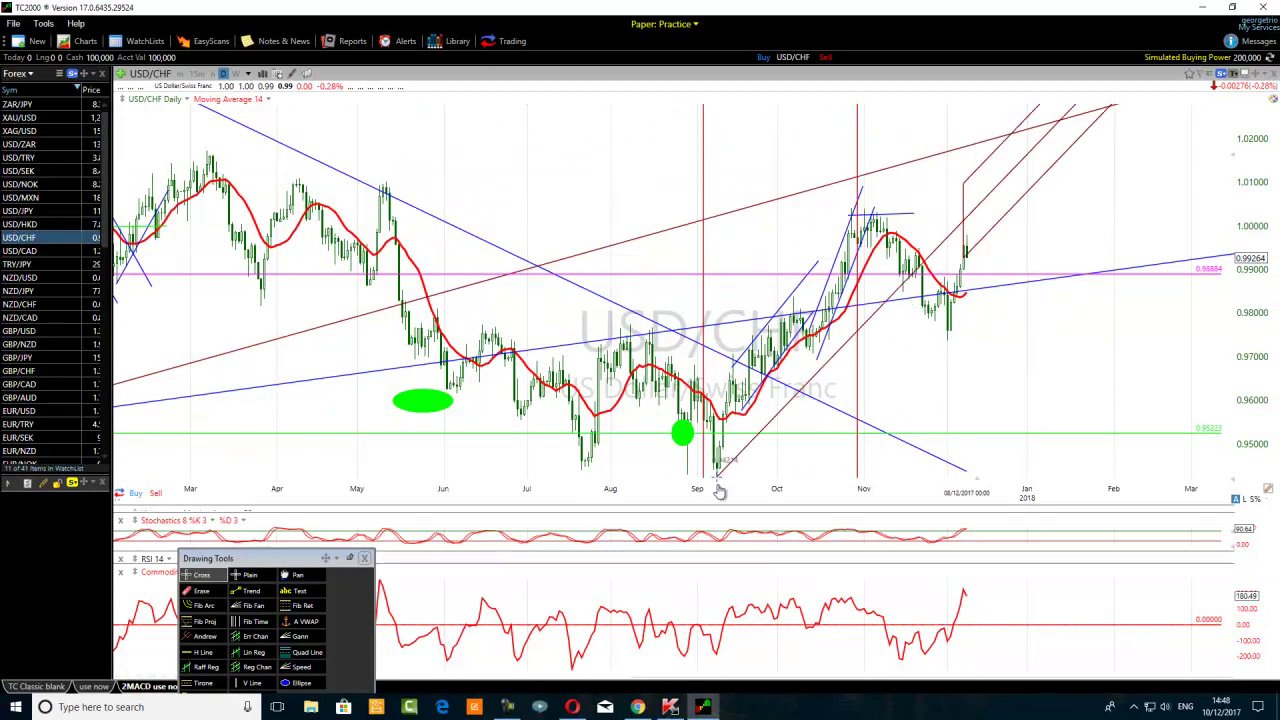
{"action": "left_click_drag", "start_coordinate": [719, 489], "coordinate": [716, 485]}
{"action": "left_click_drag", "start_coordinate": [964, 184], "coordinate": [868, 212]}
{"action": "left_click_drag", "start_coordinate": [966, 262], "coordinate": [949, 348]}
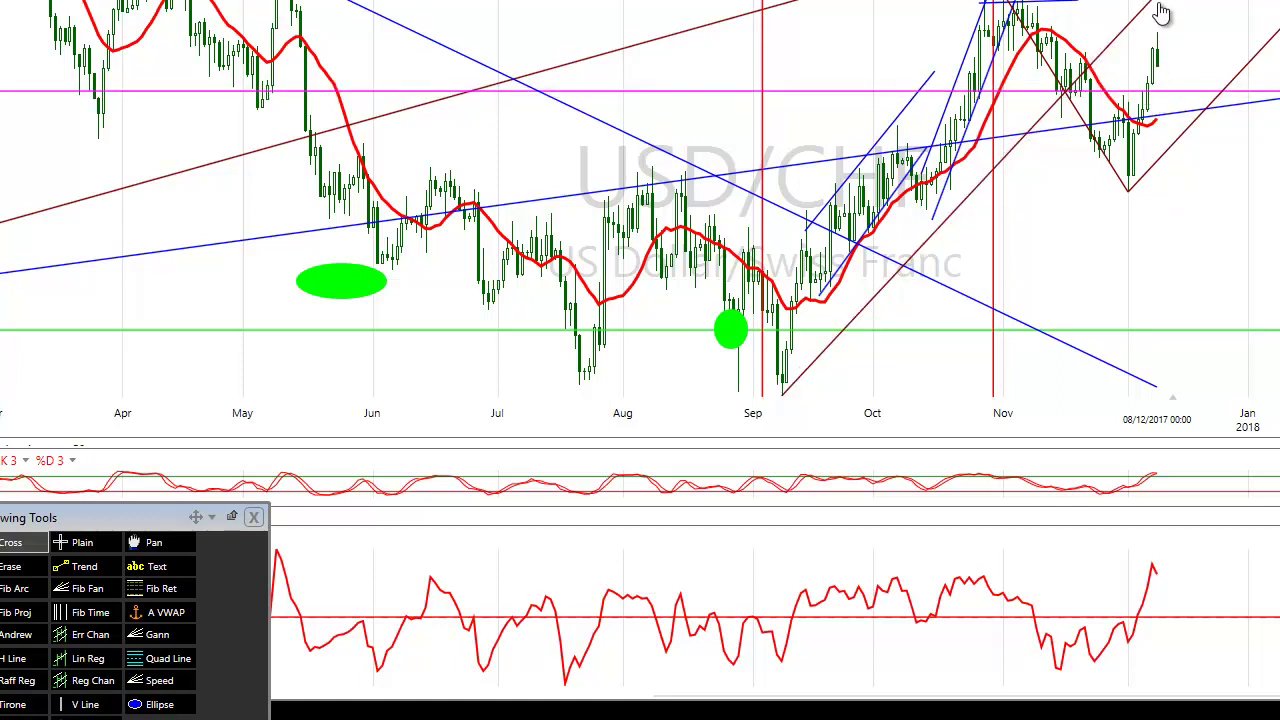
Draw a nearly horizontal trend line at about 1.0025 from the late-October 2017 highs to beyond February 2018.
{"action": "mouse_move", "coordinate": [1162, 8]}
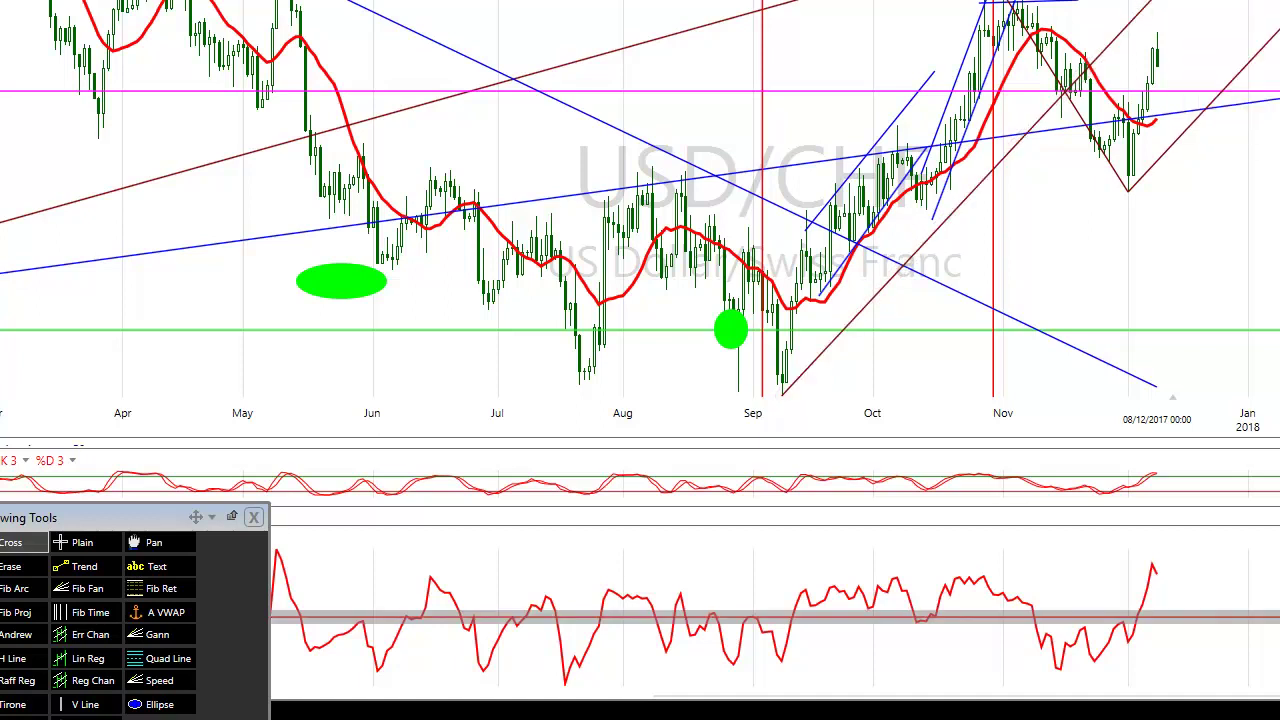
{"action": "left_click", "coordinate": [68, 572]}
{"action": "left_click_drag", "start_coordinate": [937, 5], "coordinate": [1256, 9]}
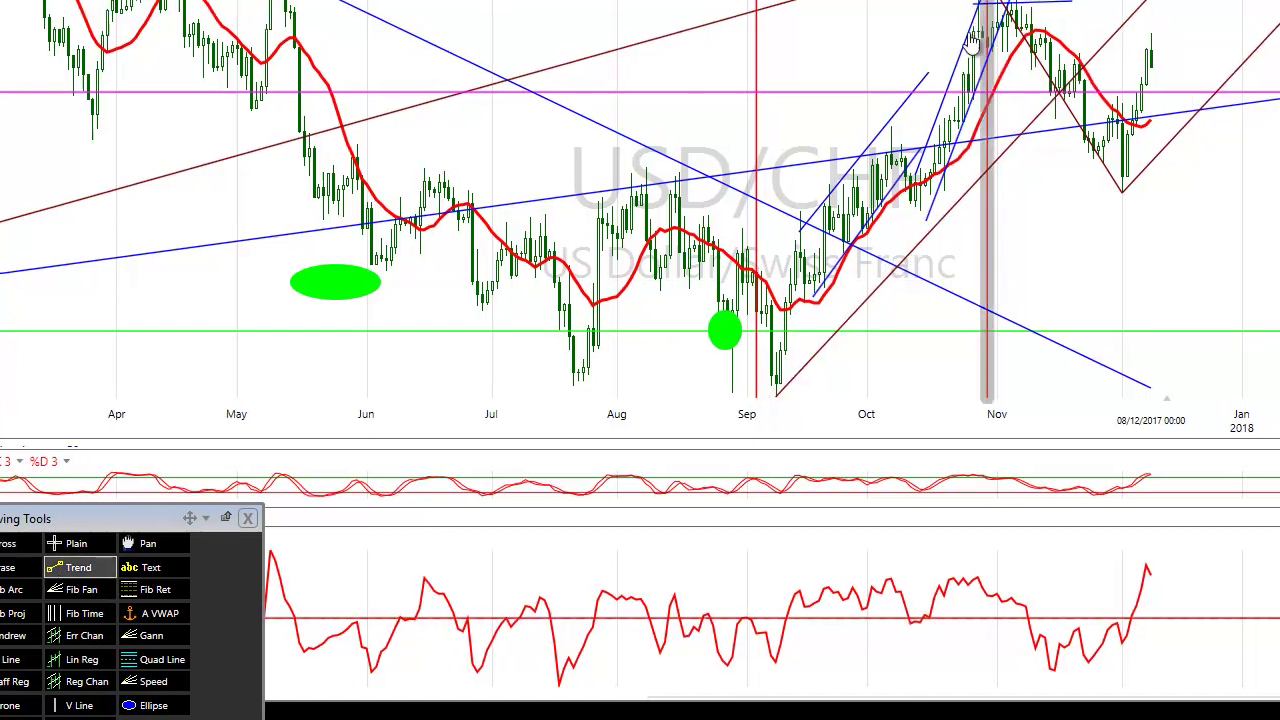
{"action": "left_click_drag", "start_coordinate": [908, 92], "coordinate": [1216, 84]}
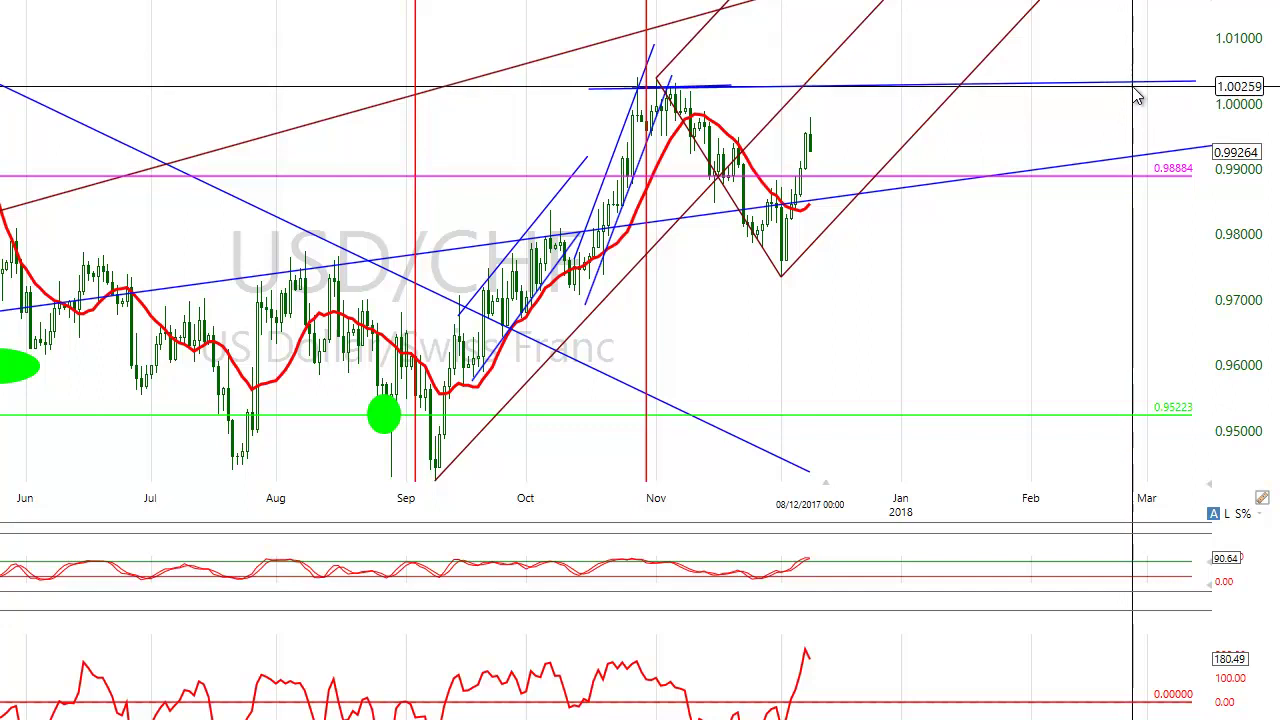
{"action": "left_click_drag", "start_coordinate": [1200, 85], "coordinate": [1203, 96]}
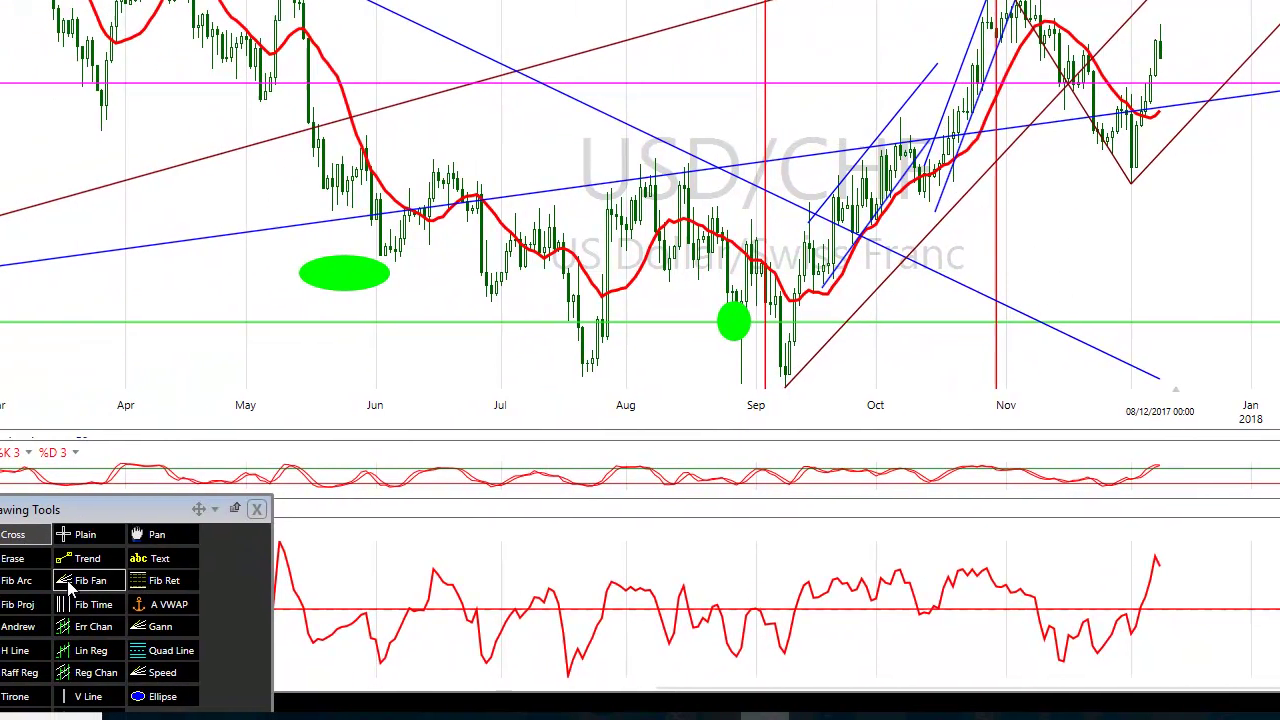
Draw a short rising trend line from the latest daily candle up to the horizontal line near 1.002.
{"action": "left_click", "coordinate": [87, 558]}
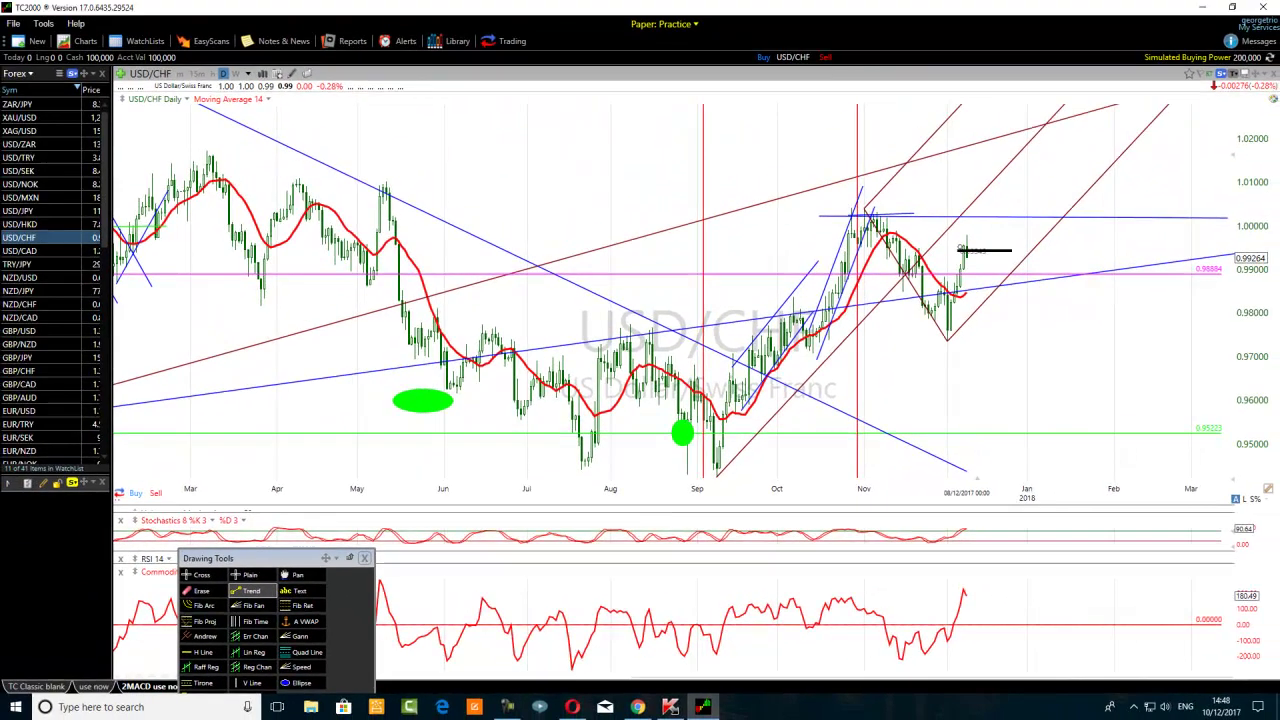
{"action": "left_click_drag", "start_coordinate": [1131, 37], "coordinate": [1212, 36]}
{"action": "key", "text": "Escape"}
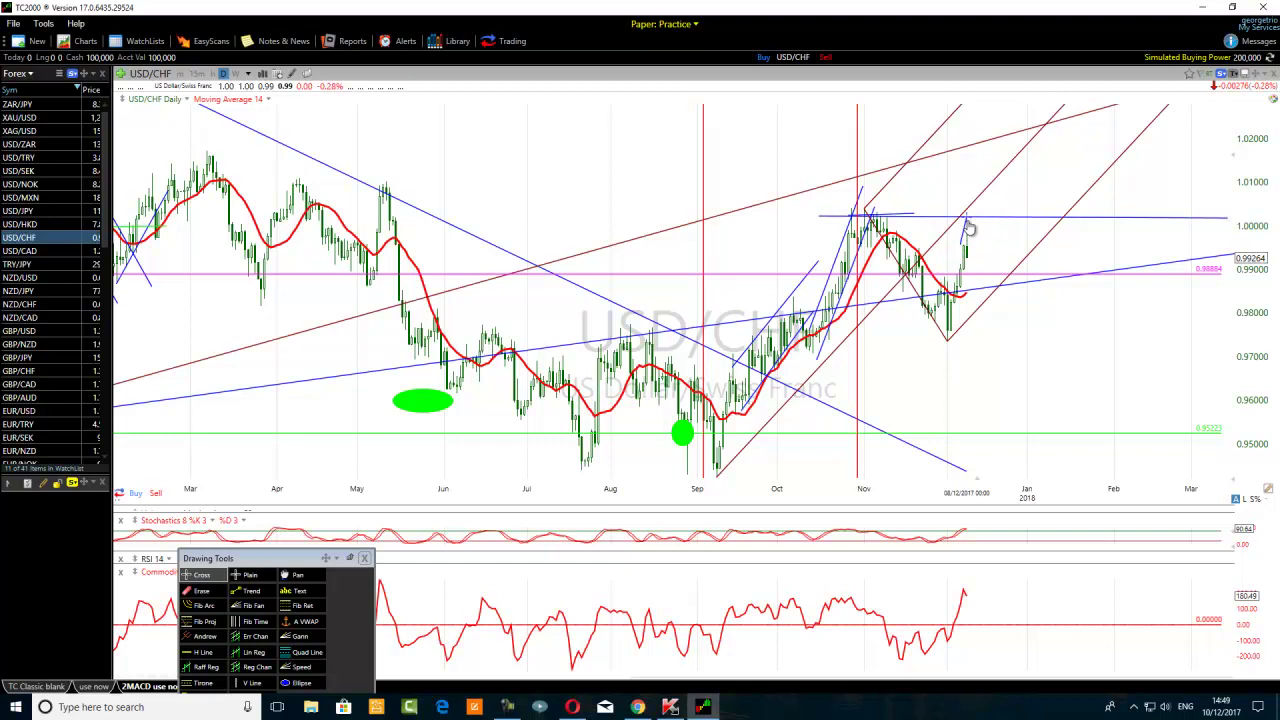
Project a falling trend line from 1.00210 on 08/12/2017 to 0.99183 on 28/12/2017, and a steep rising one from its end to about 1.026.
{"action": "left_click", "coordinate": [247, 591]}
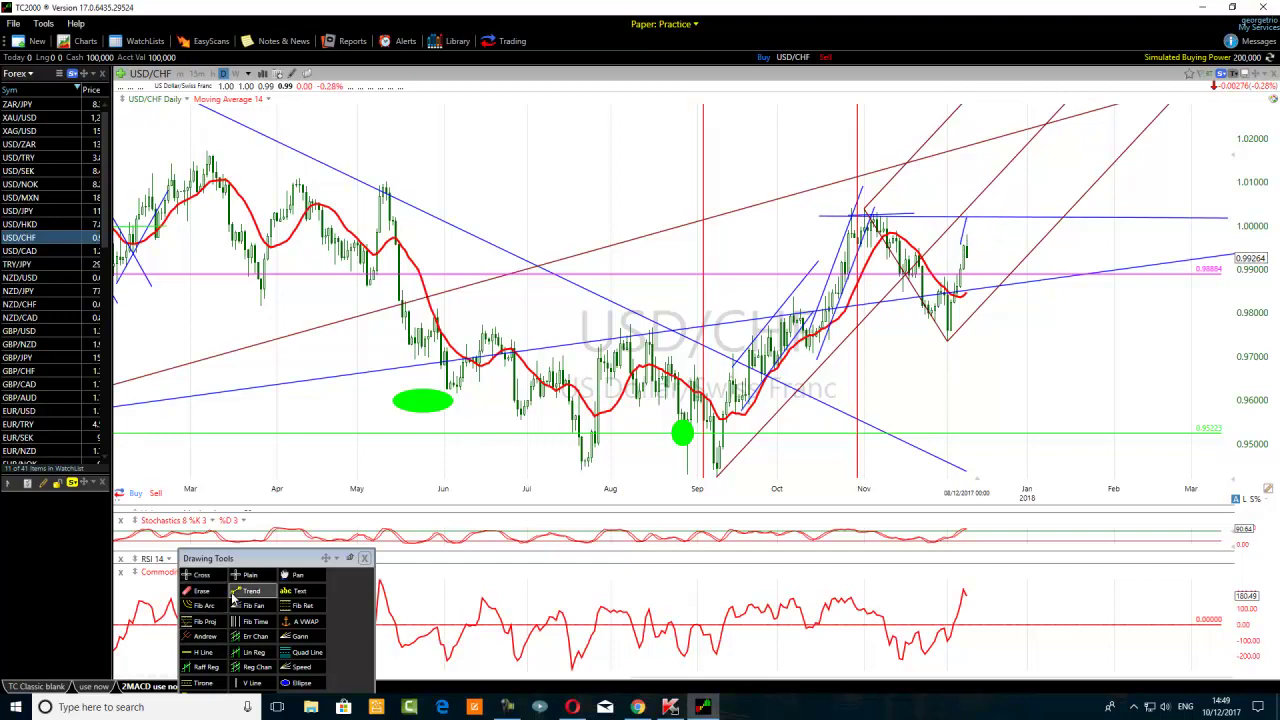
{"action": "left_click_drag", "start_coordinate": [966, 217], "coordinate": [1017, 264]}
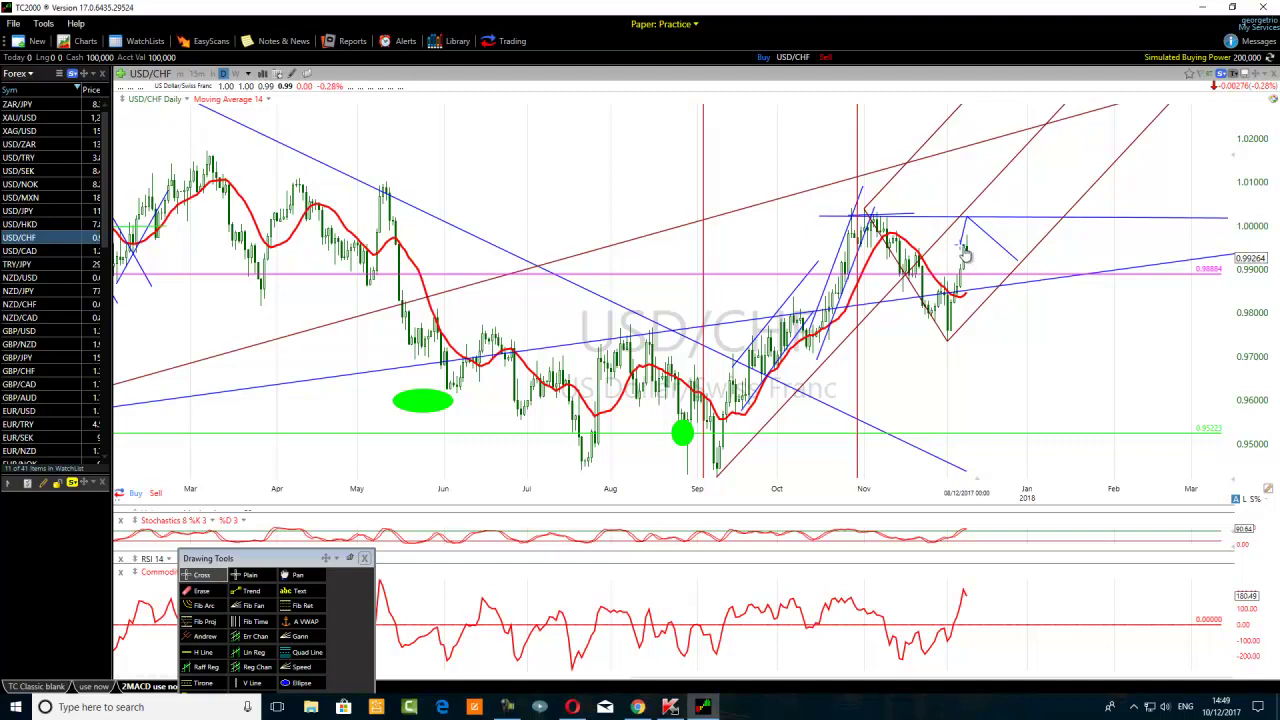
{"action": "mouse_move", "coordinate": [971, 224]}
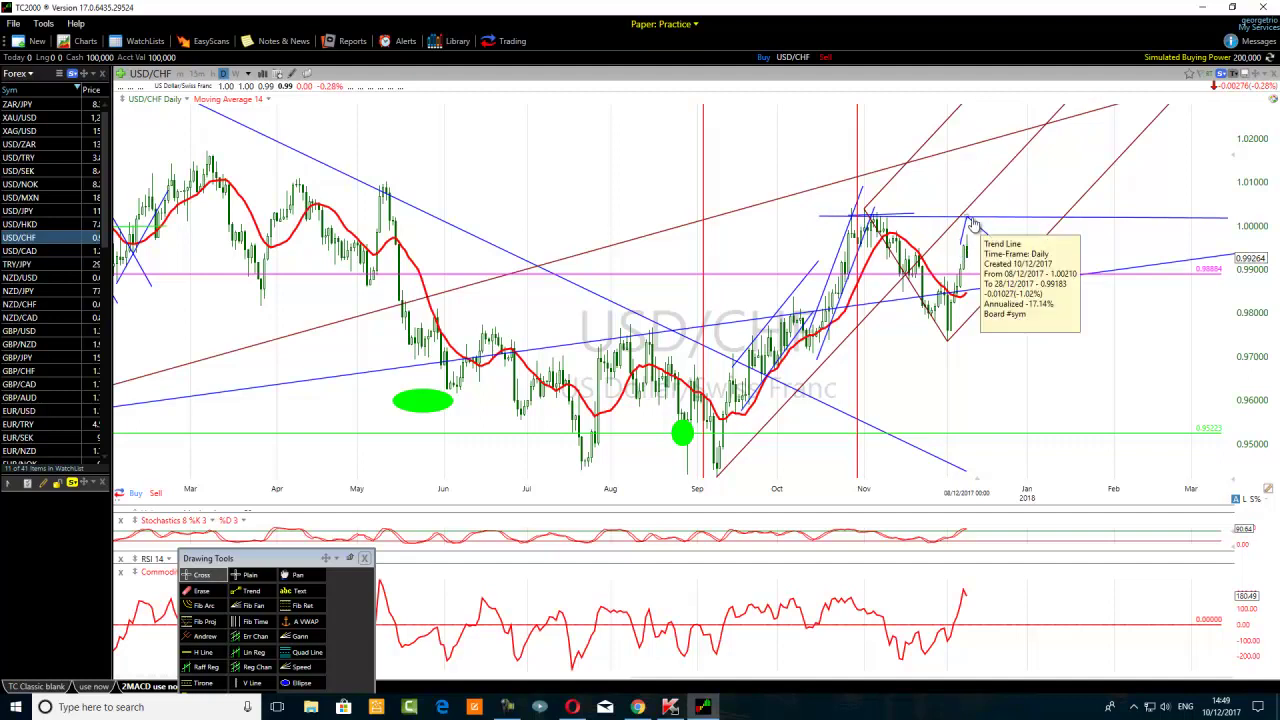
{"action": "left_click_drag", "start_coordinate": [969, 218], "coordinate": [1018, 262]}
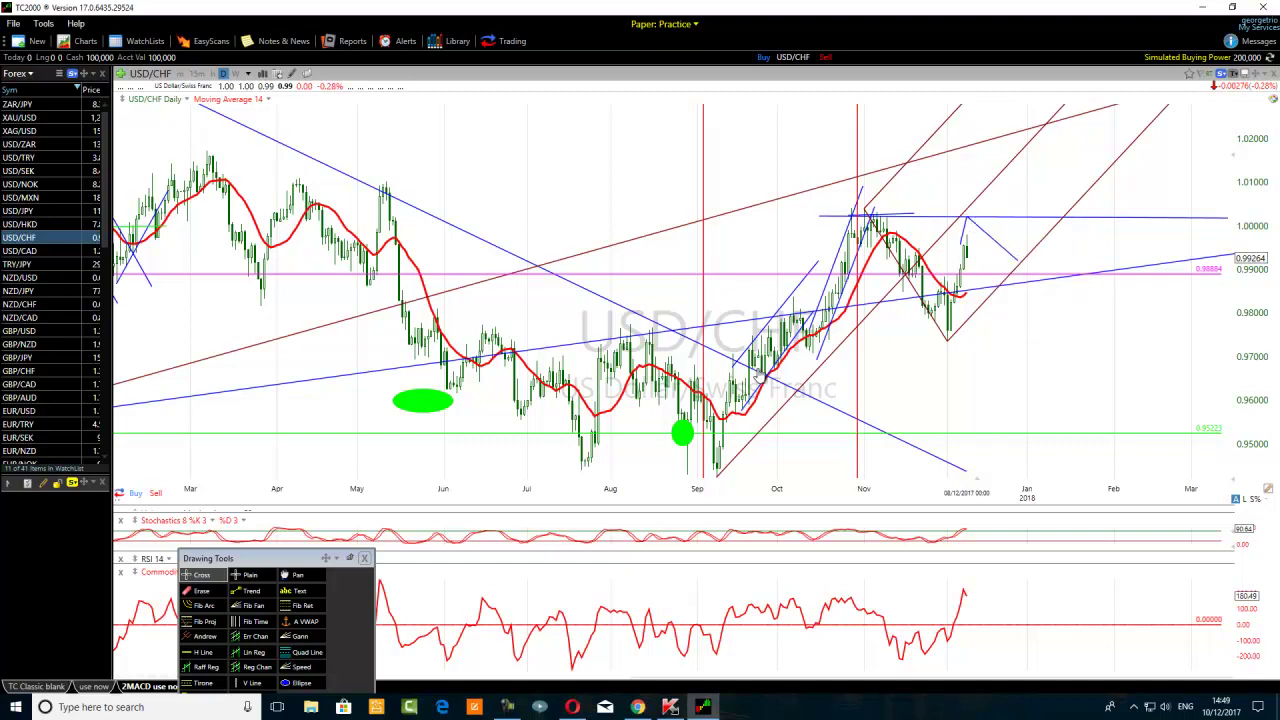
{"action": "left_click", "coordinate": [245, 591]}
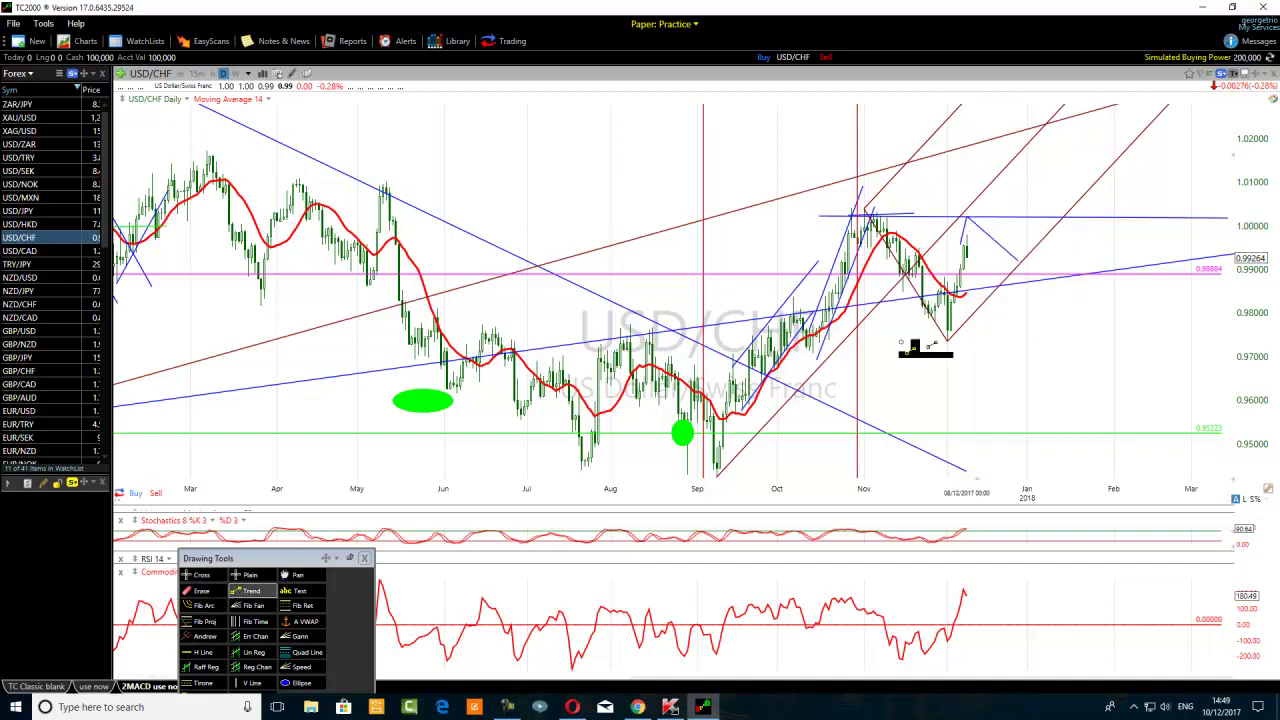
{"action": "left_click_drag", "start_coordinate": [1018, 263], "coordinate": [1090, 114]}
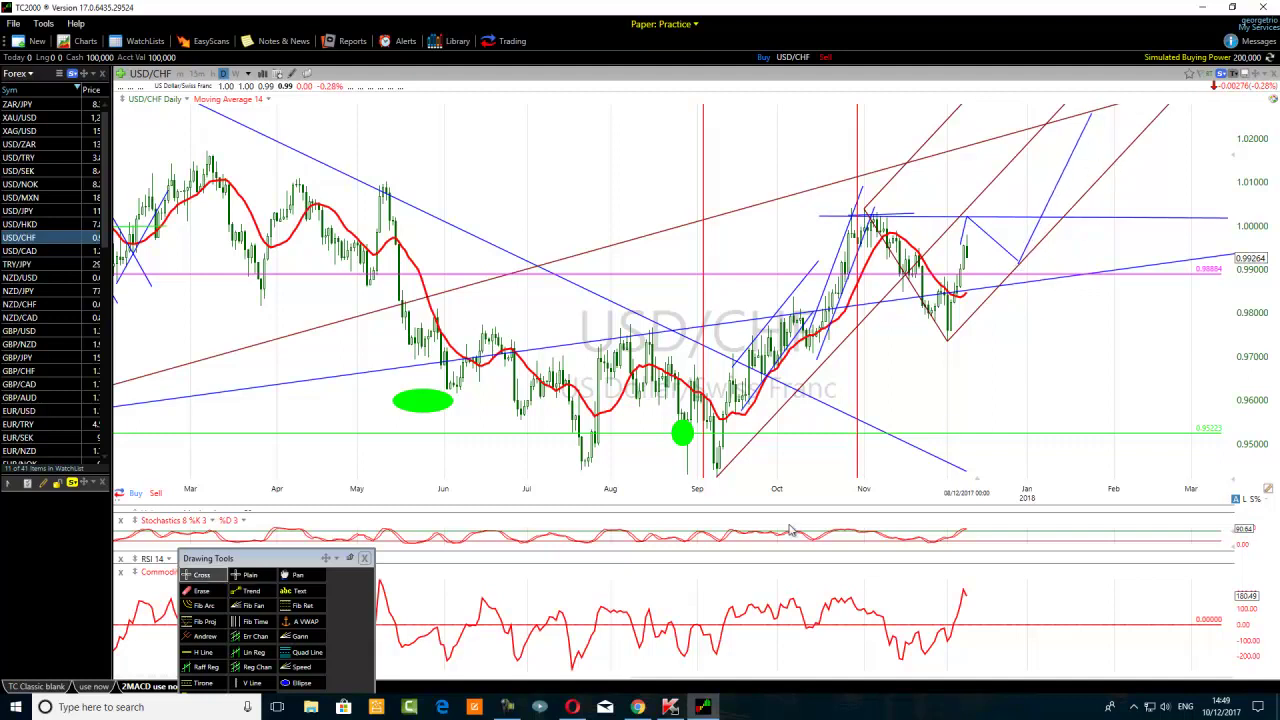
Mark the projected pullback low near 0.991 and the horizontal line near 1.002 in late December with green ellipses.
{"action": "left_click", "coordinate": [298, 683]}
{"action": "left_click_drag", "start_coordinate": [1045, 262], "coordinate": [1016, 276]}
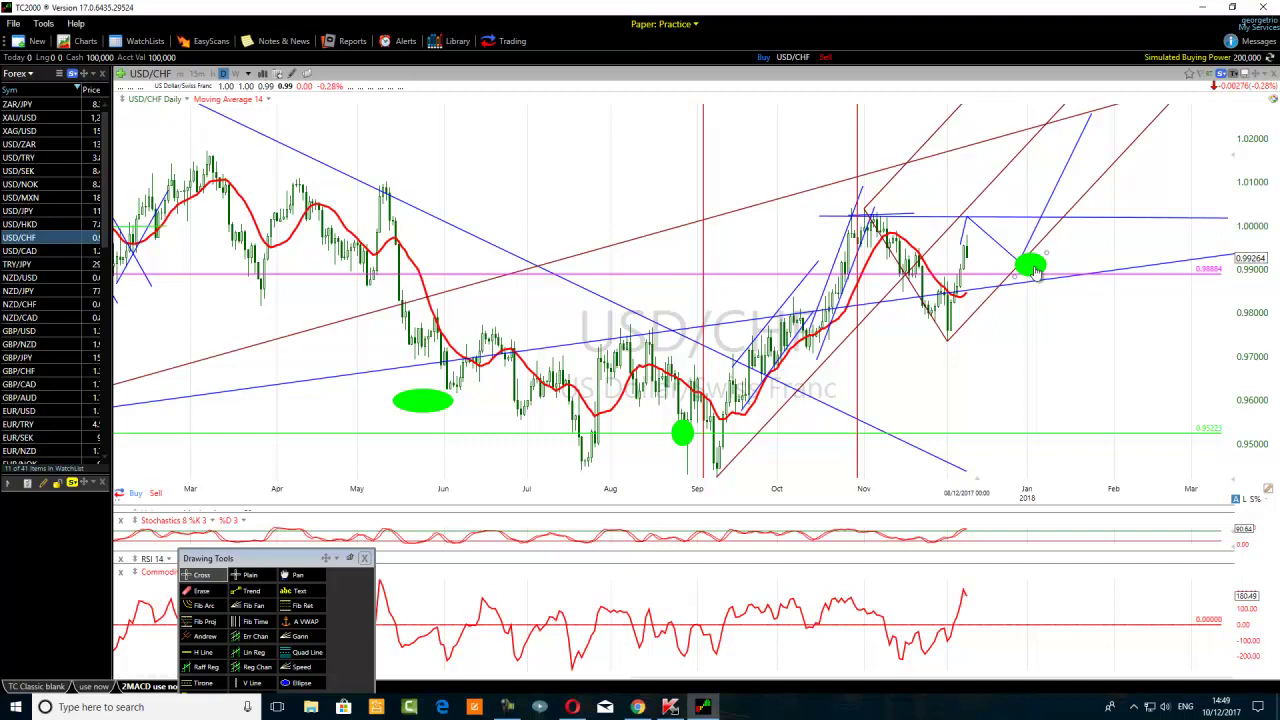
{"action": "mouse_move", "coordinate": [1028, 276]}
{"action": "left_click", "coordinate": [291, 683]}
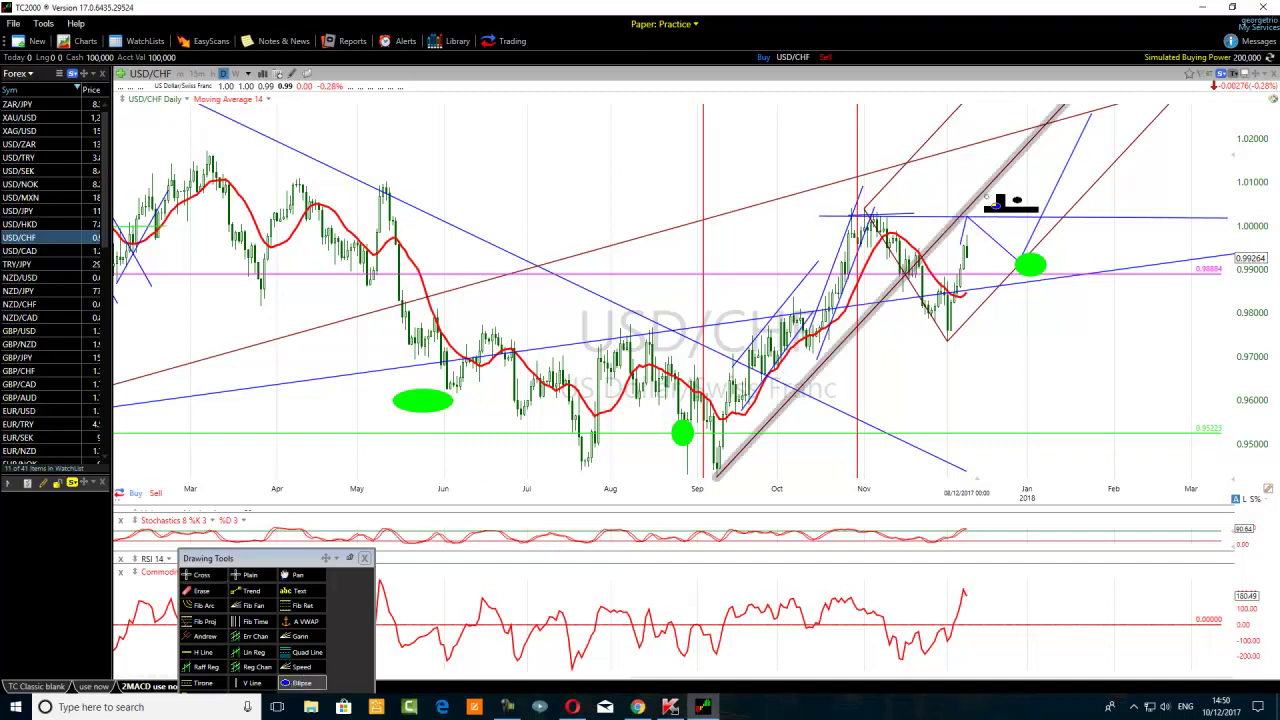
{"action": "left_click_drag", "start_coordinate": [1014, 210], "coordinate": [1017, 221]}
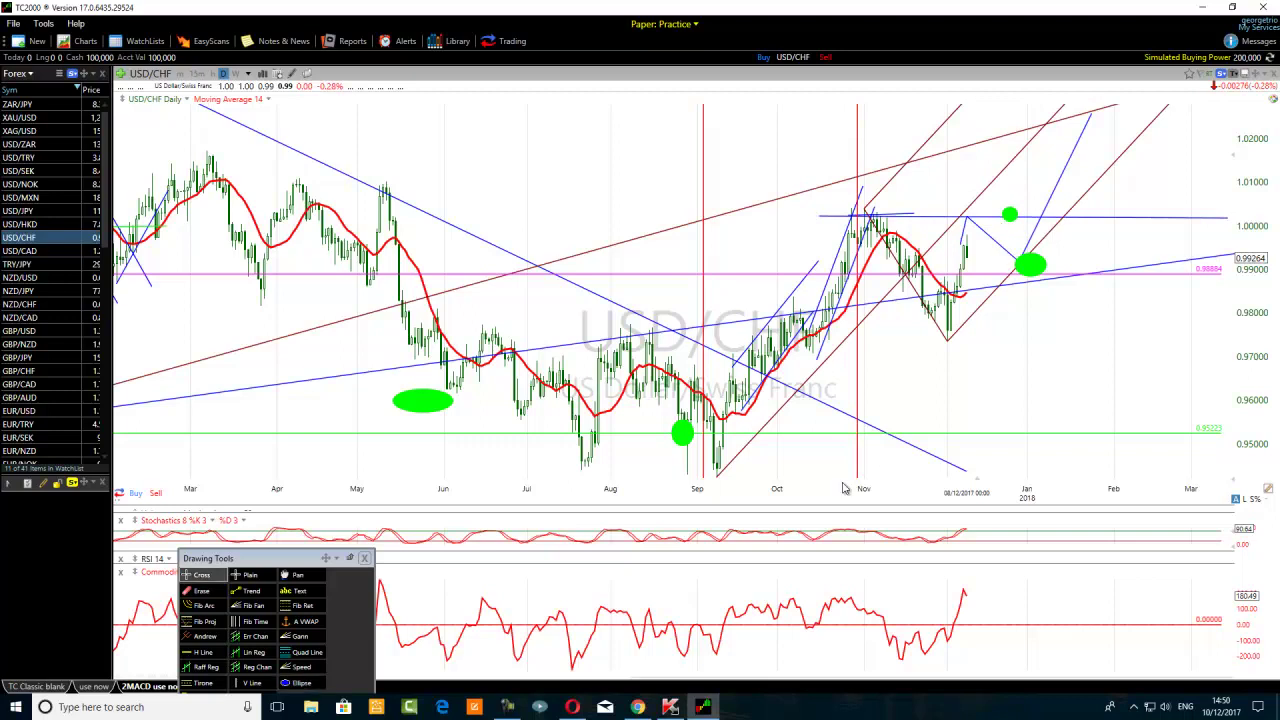
Switch the USD/CHF chart to the monthly timeframe and examine the latest candles against the CCI, pitchforks and rising blue trend line.
{"action": "left_click", "coordinate": [248, 75]}
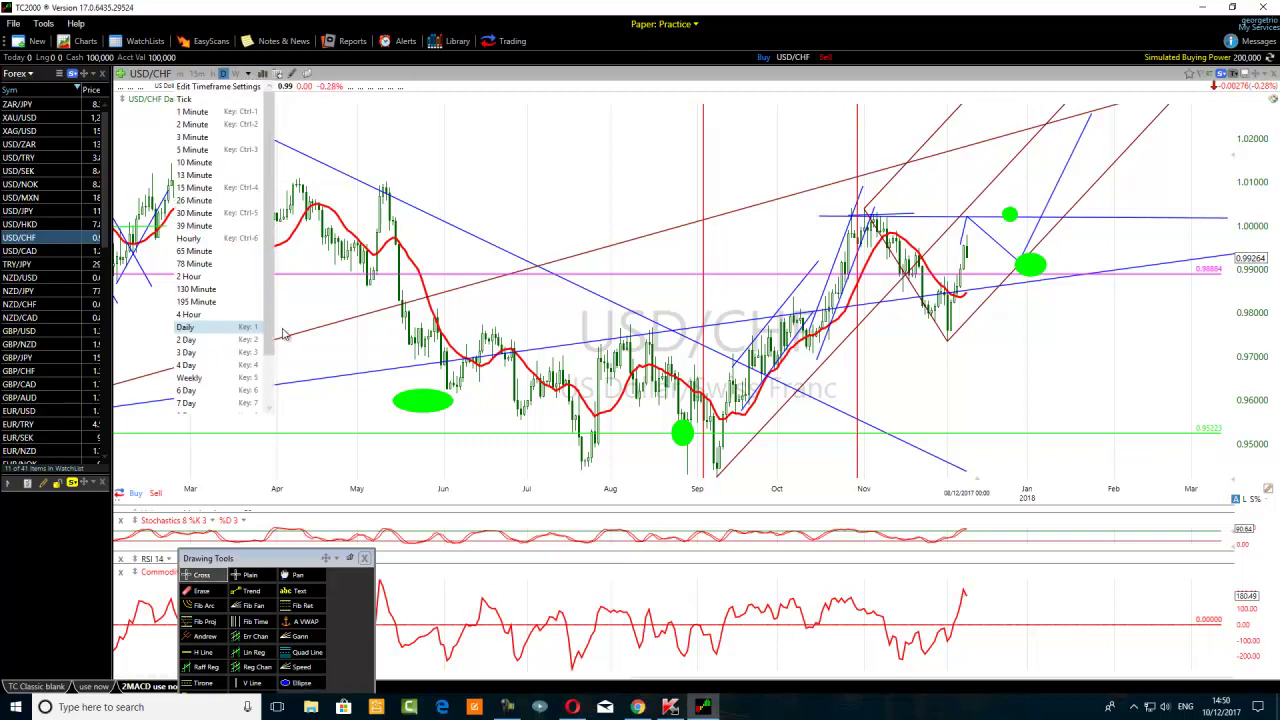
{"action": "scroll", "coordinate": [270, 380], "scroll_direction": "down", "scroll_amount": 2}
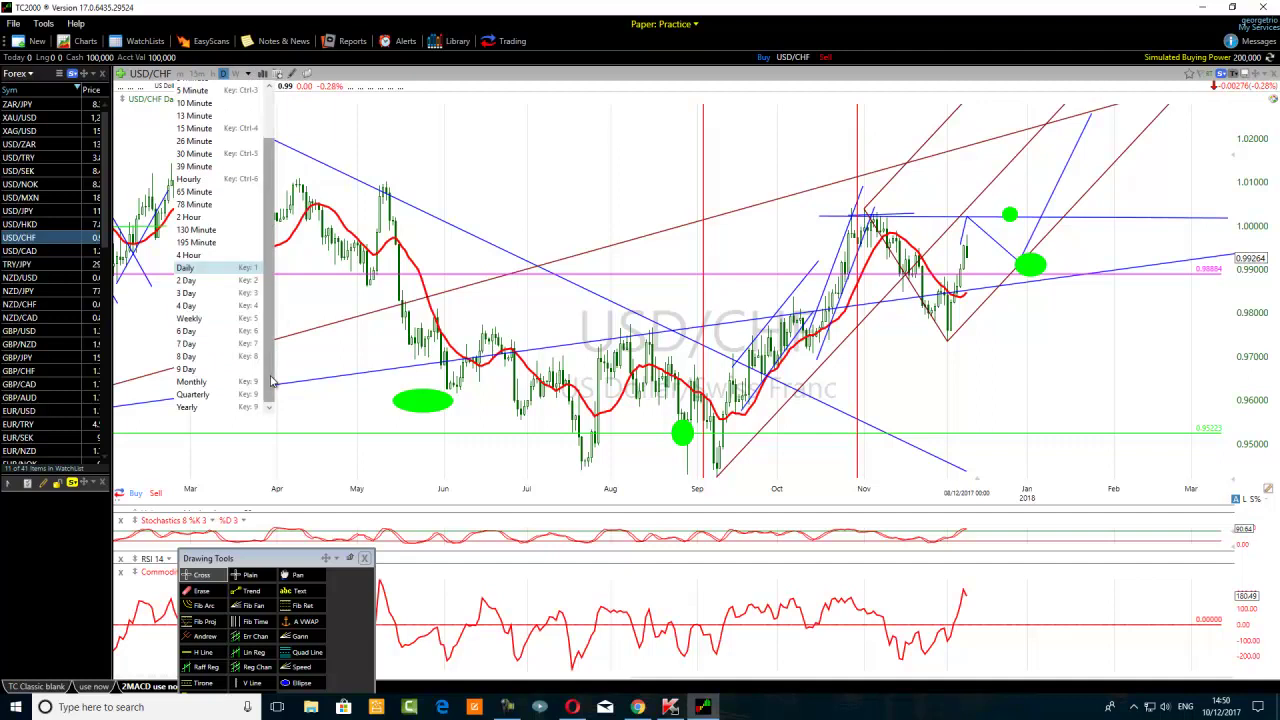
{"action": "left_click", "coordinate": [192, 384]}
{"action": "scroll", "coordinate": [750, 592], "scroll_direction": "down", "scroll_amount": 4}
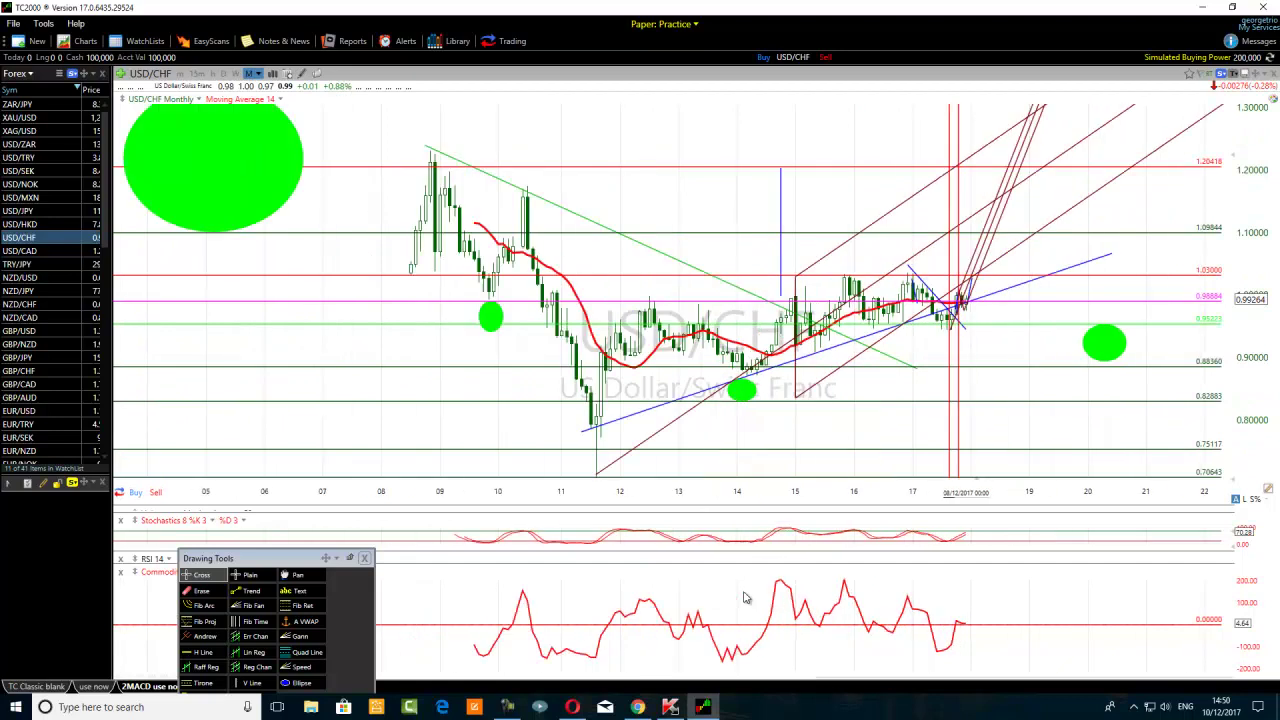
{"action": "scroll", "coordinate": [970, 650], "scroll_direction": "up", "scroll_amount": 2}
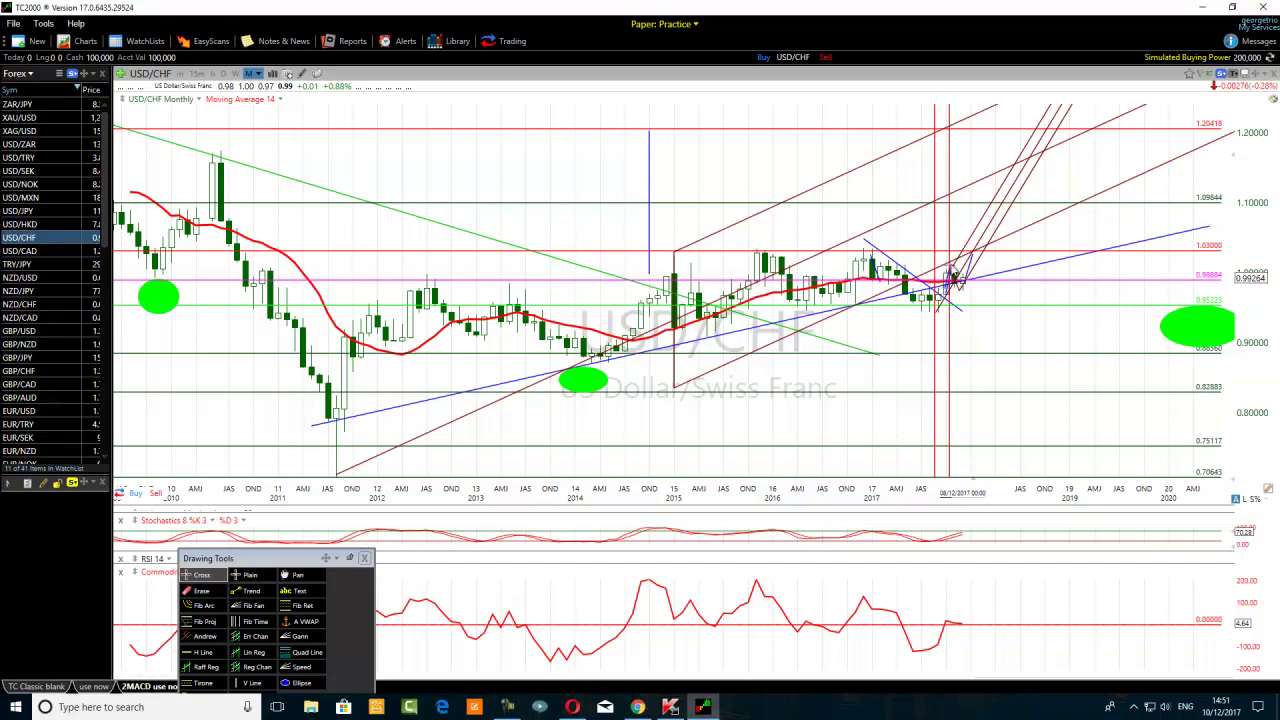
{"action": "mouse_move", "coordinate": [959, 286]}
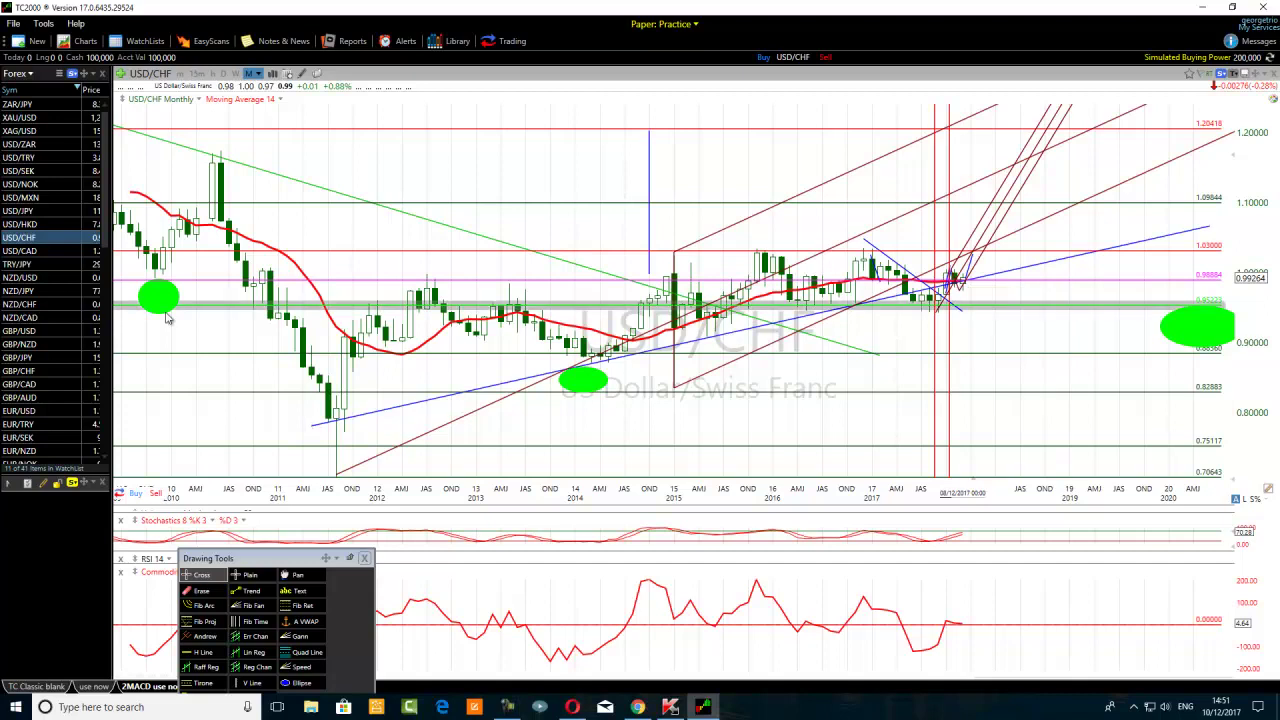
Show the EUR/USD monthly chart and examine its 2017 candles around the horizontal levels for comparison.
{"action": "left_click", "coordinate": [20, 411]}
{"action": "scroll", "coordinate": [640, 345], "scroll_direction": "up", "scroll_amount": 2}
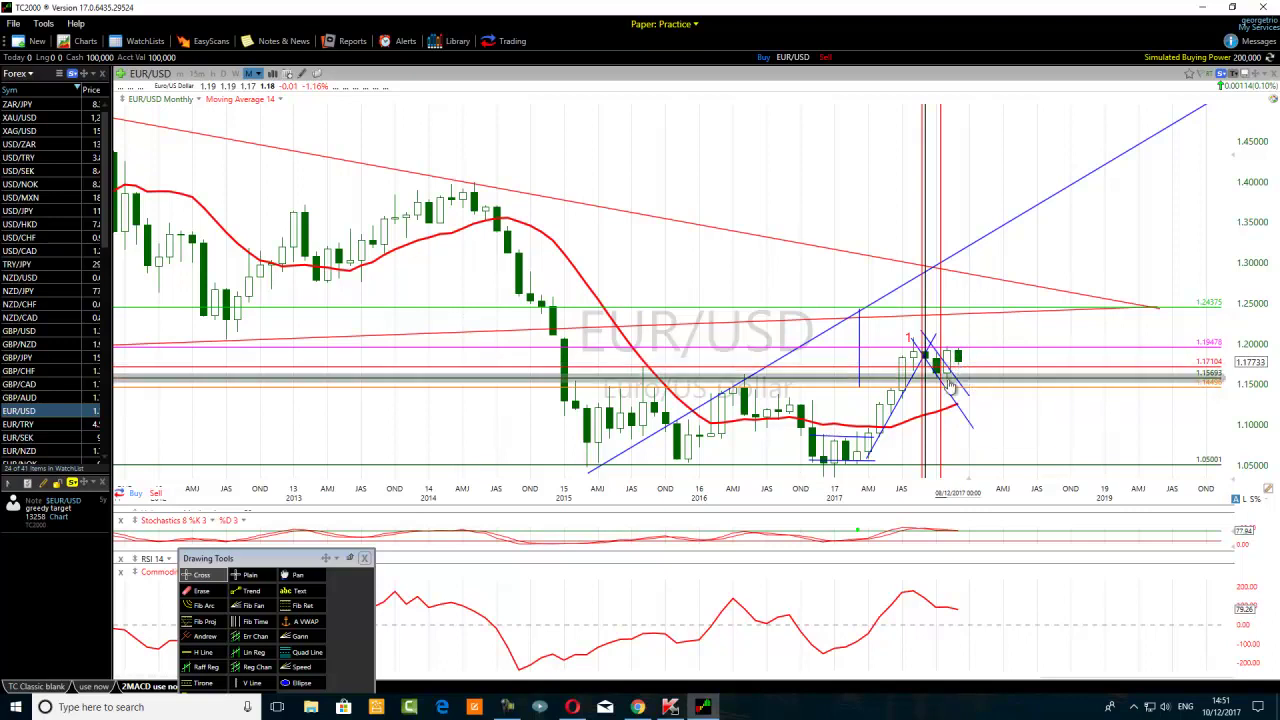
{"action": "scroll", "coordinate": [958, 375], "scroll_direction": "up", "scroll_amount": 1}
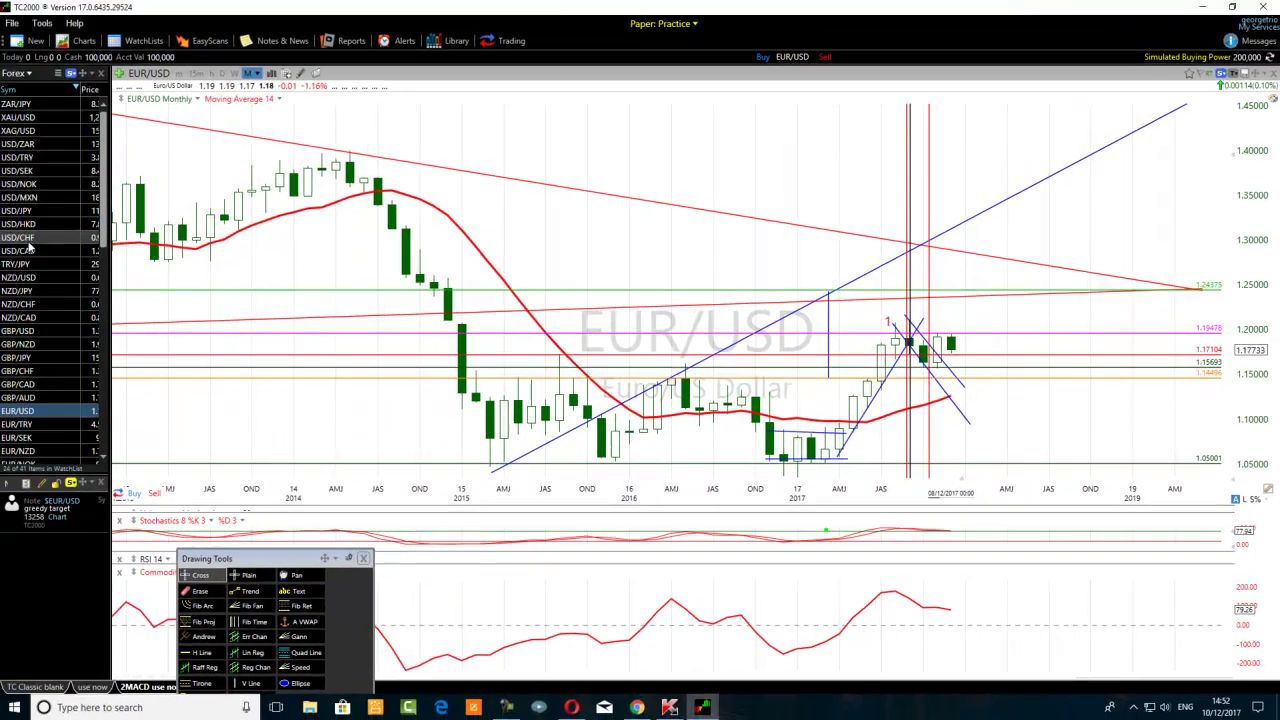
Return to the USD/CHF monthly chart and examine the 2017 candles around the 0.98884 level and rising blue trend line close up.
{"action": "left_click", "coordinate": [30, 240]}
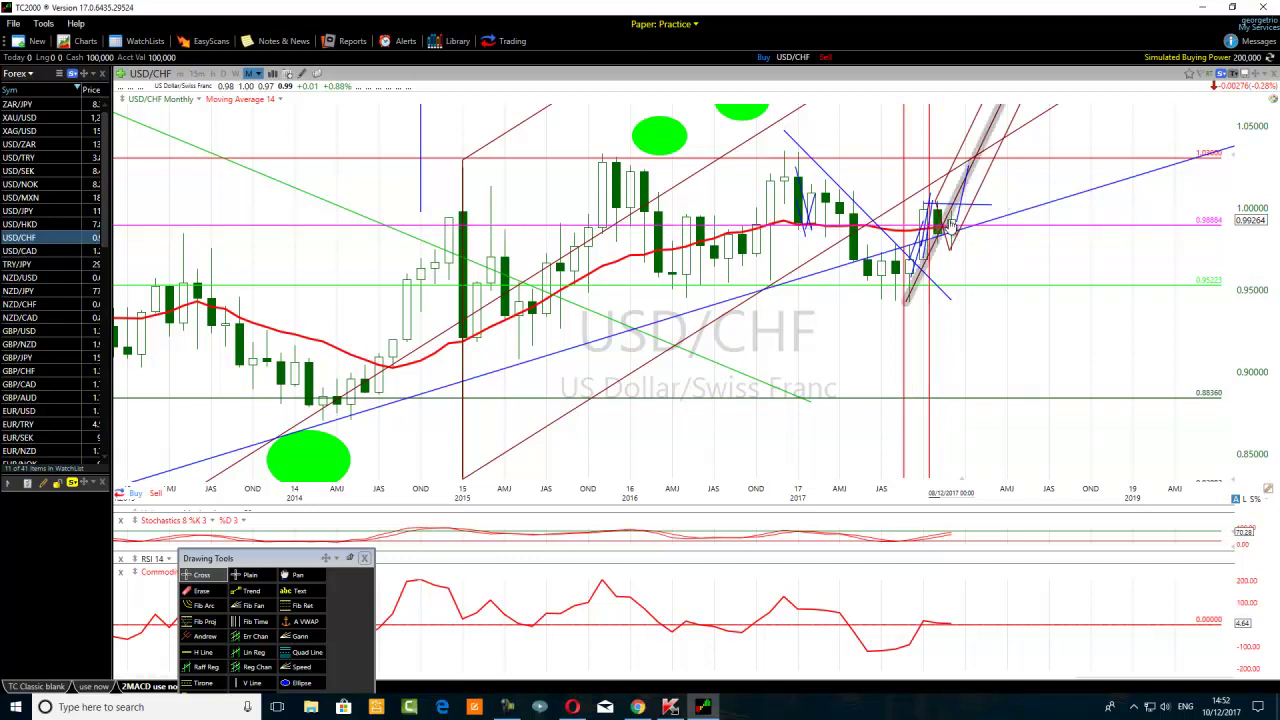
{"action": "mouse_move", "coordinate": [953, 225]}
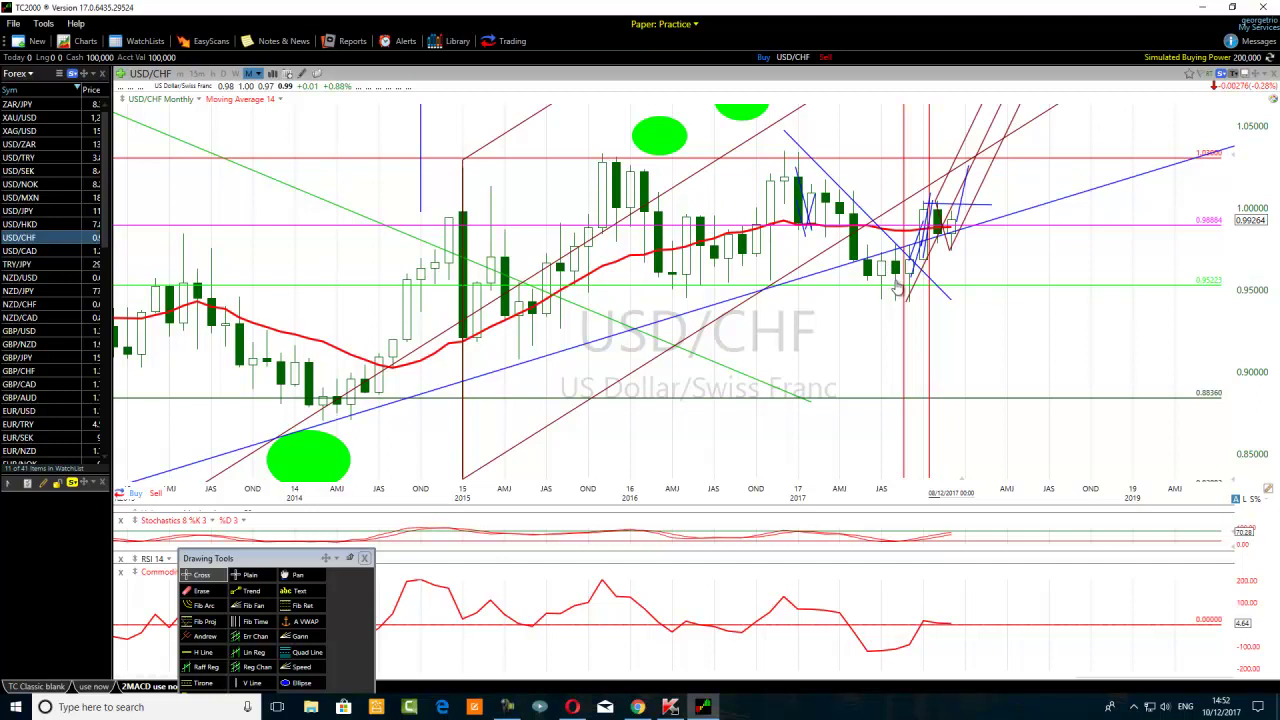
{"action": "mouse_move", "coordinate": [897, 288]}
{"action": "scroll", "coordinate": [958, 228], "scroll_direction": "up", "scroll_amount": 2}
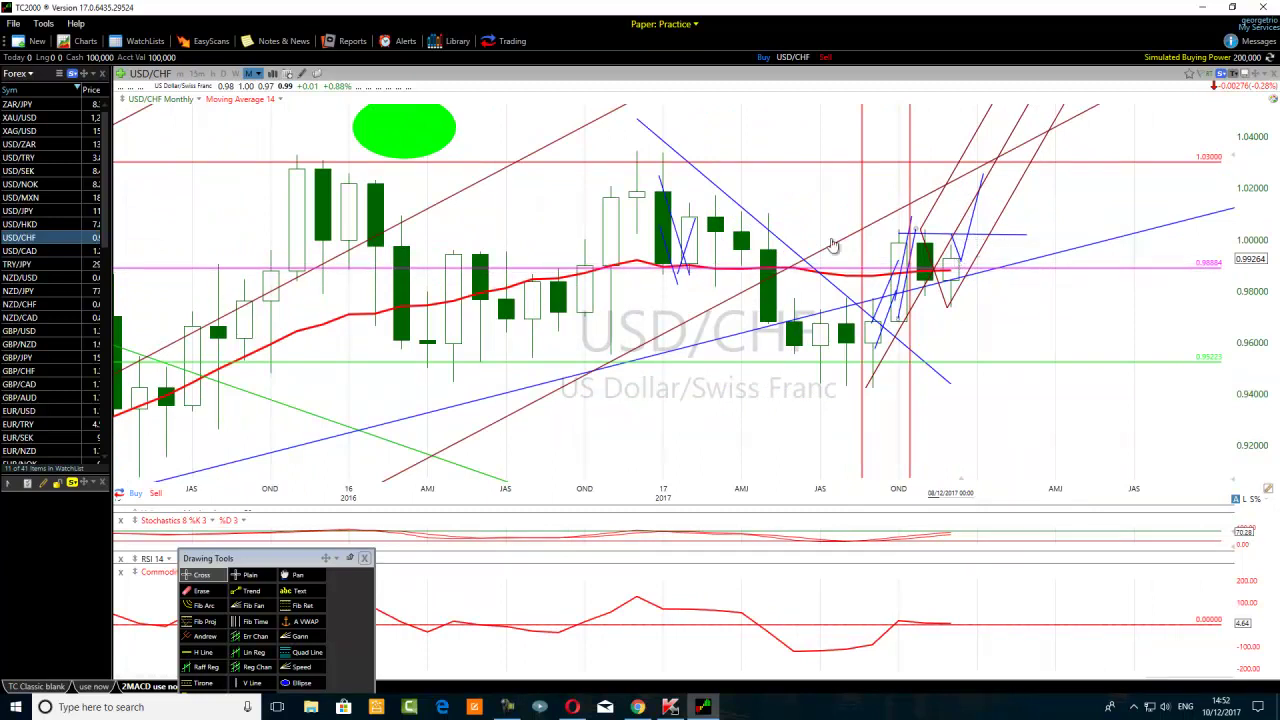
Switch USD/CHF to the hourly timeframe and draw a descending trend line from the mid-November high near 0.9988 to about 0.9838 on 13 December.
{"action": "left_click", "coordinate": [259, 74]}
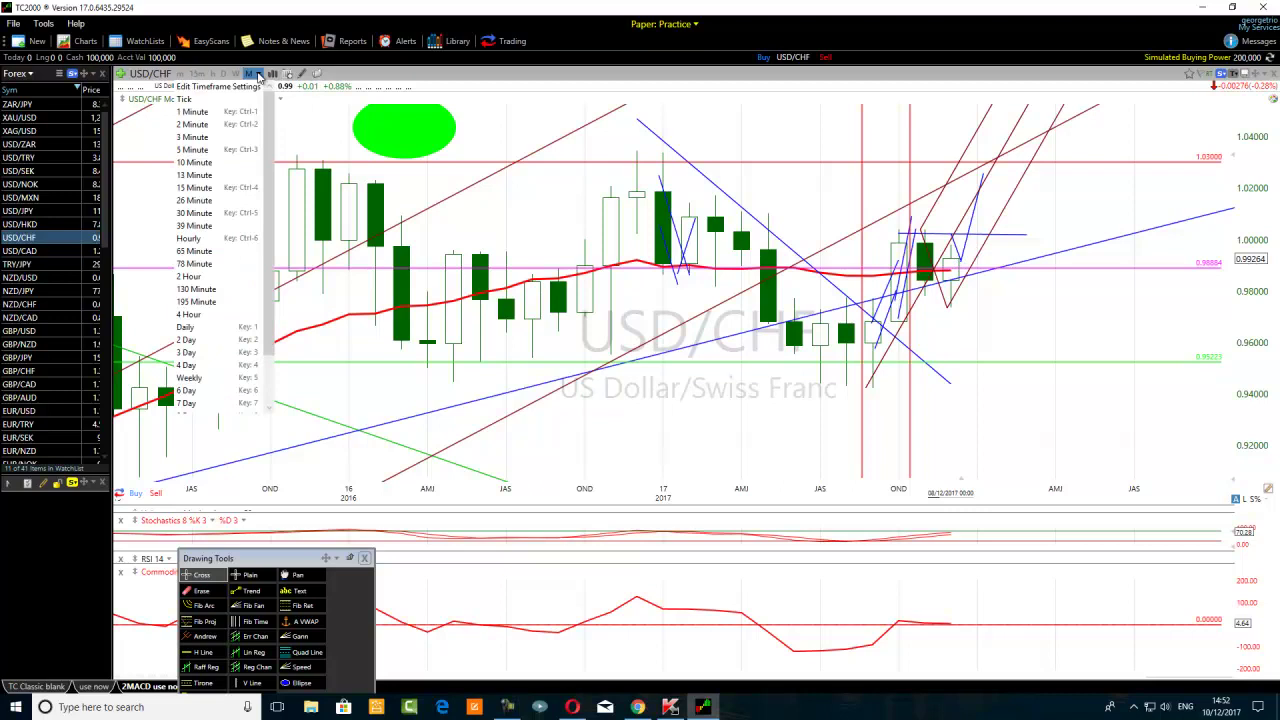
{"action": "left_click", "coordinate": [187, 243]}
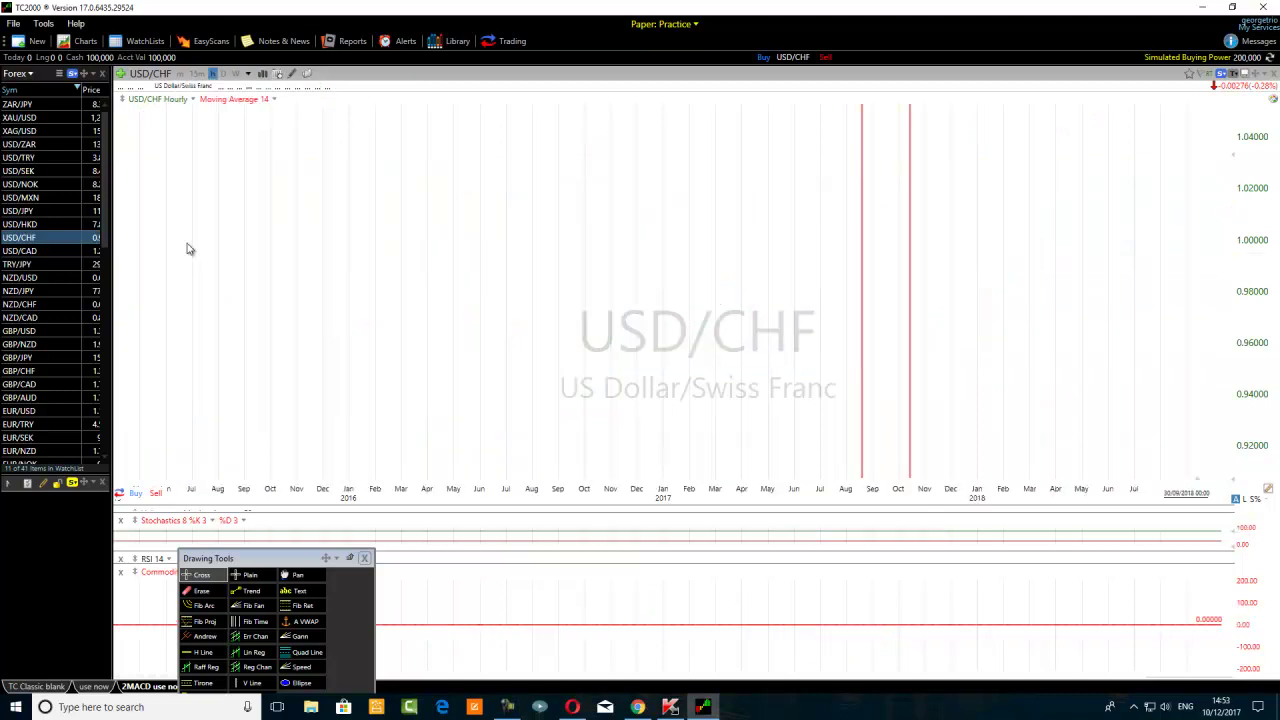
{"action": "scroll", "coordinate": [407, 296], "scroll_direction": "down", "scroll_amount": 5}
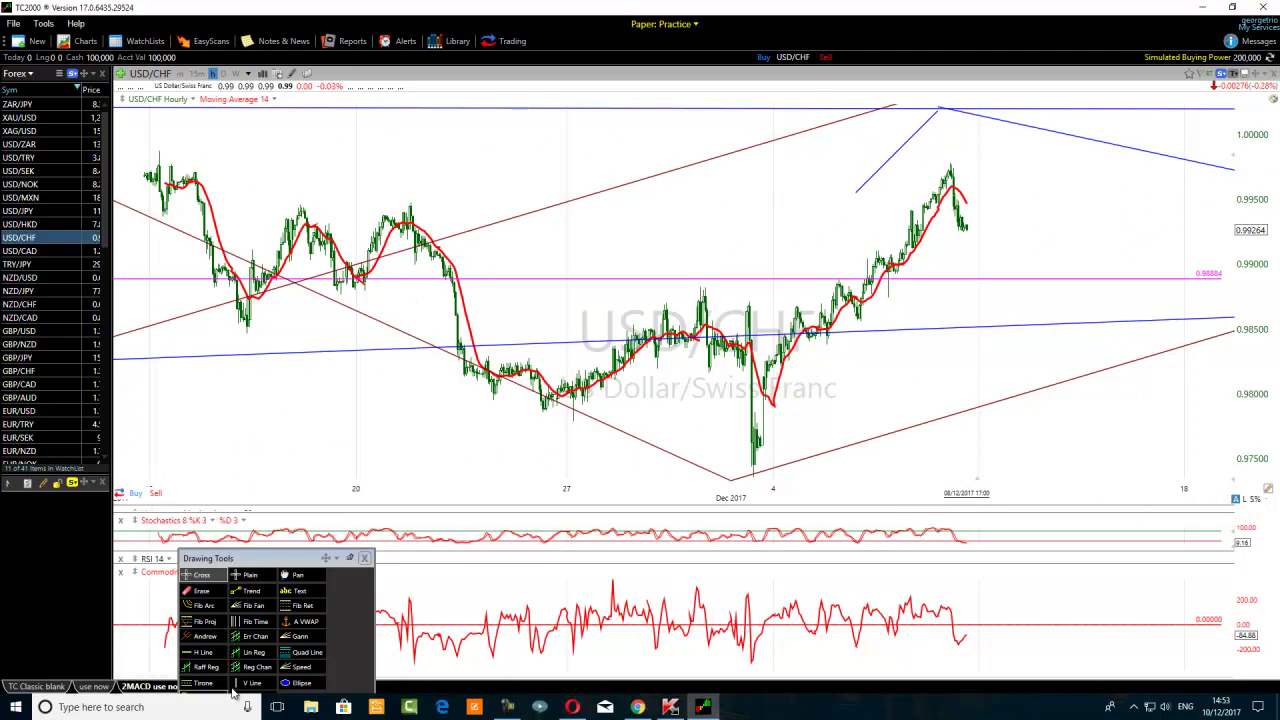
{"action": "left_click", "coordinate": [245, 591]}
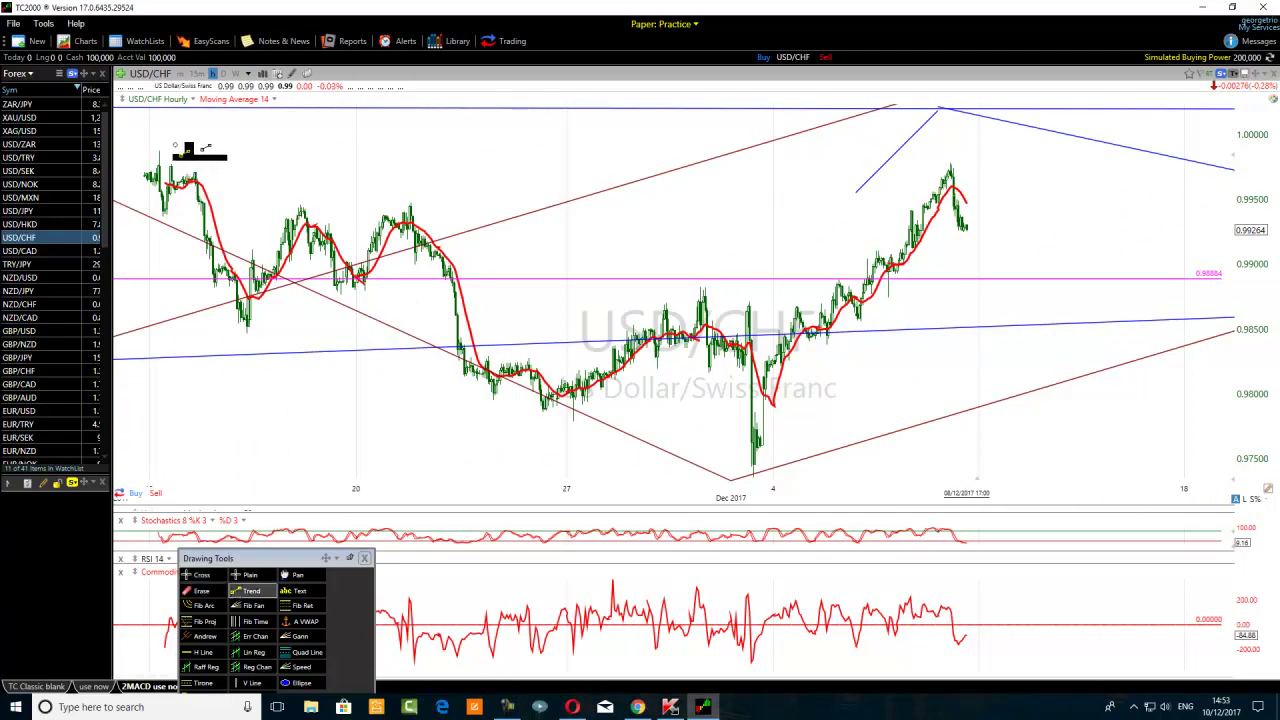
{"action": "mouse_move", "coordinate": [157, 150]}
{"action": "left_mouse_down"}
{"action": "mouse_move", "coordinate": [520, 244]}
{"action": "mouse_move", "coordinate": [1065, 343]}
{"action": "left_mouse_up"}
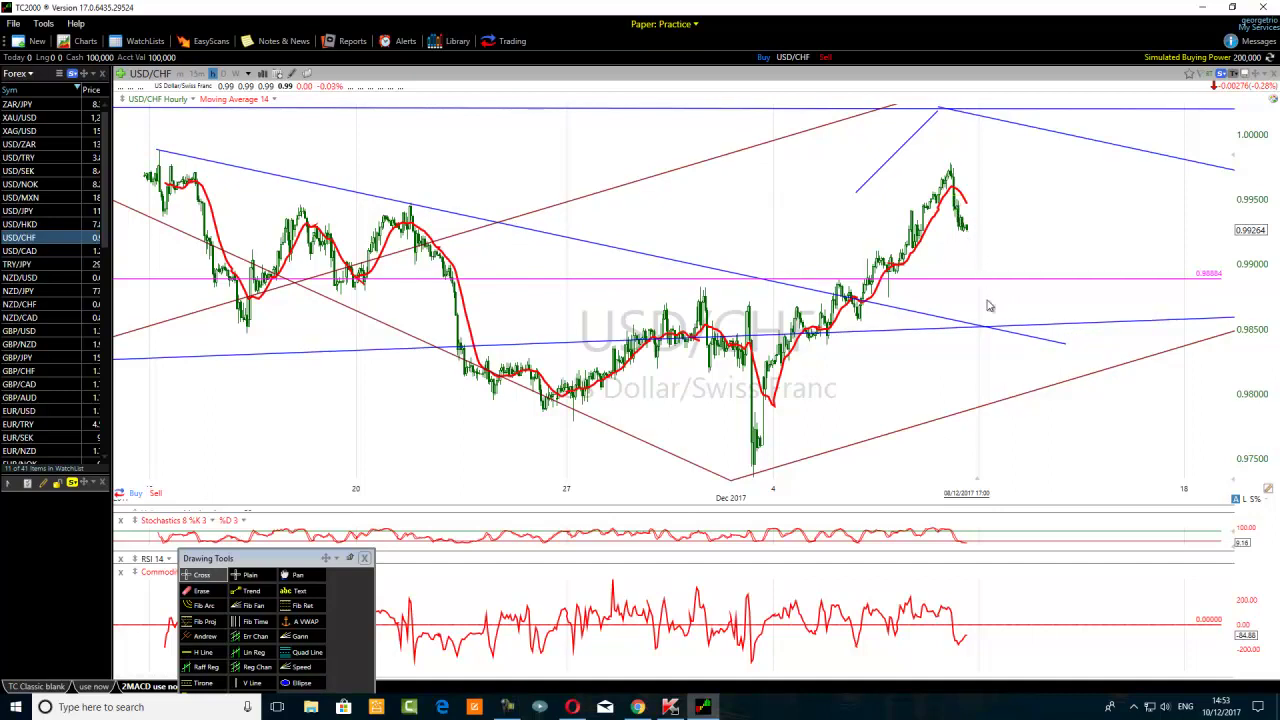
Mark the crossing of the blue trend lines near 0.986 with a green ellipse and draw a projected rise from it to about 1.000.
{"action": "left_click", "coordinate": [300, 682]}
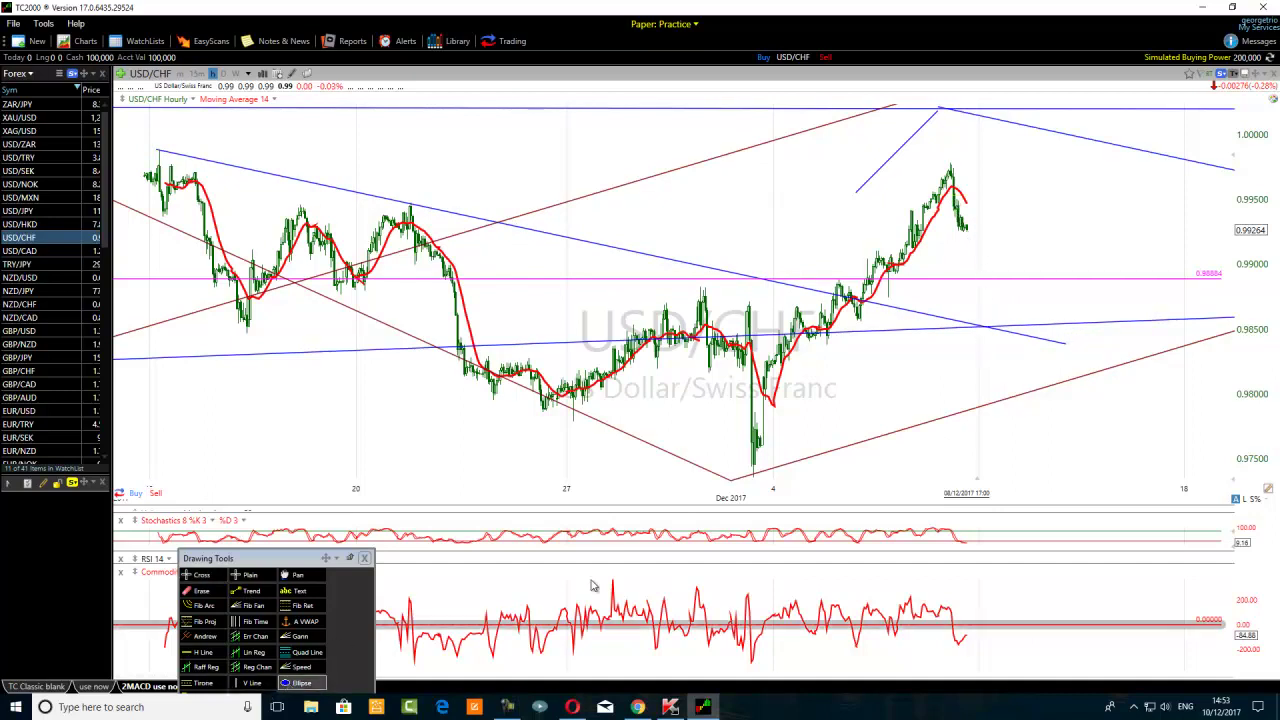
{"action": "left_click_drag", "start_coordinate": [1008, 313], "coordinate": [980, 336]}
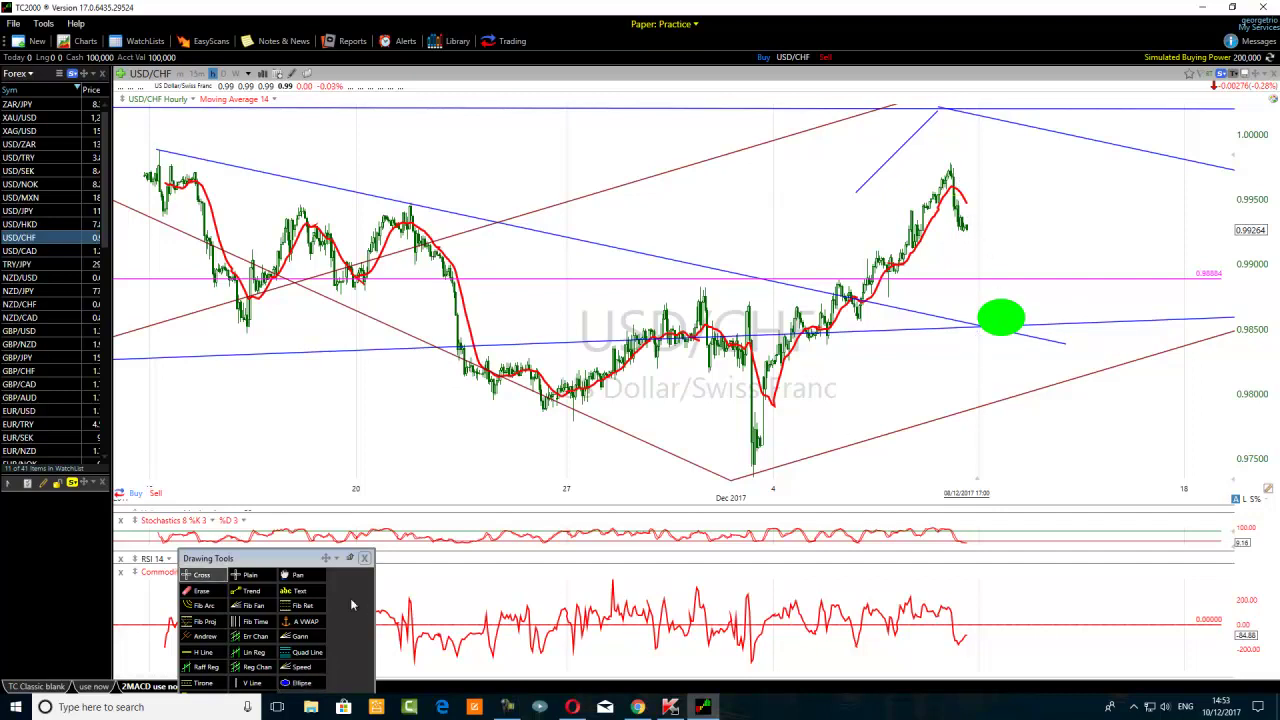
{"action": "left_click", "coordinate": [251, 590]}
{"action": "left_click_drag", "start_coordinate": [1020, 304], "coordinate": [1170, 132]}
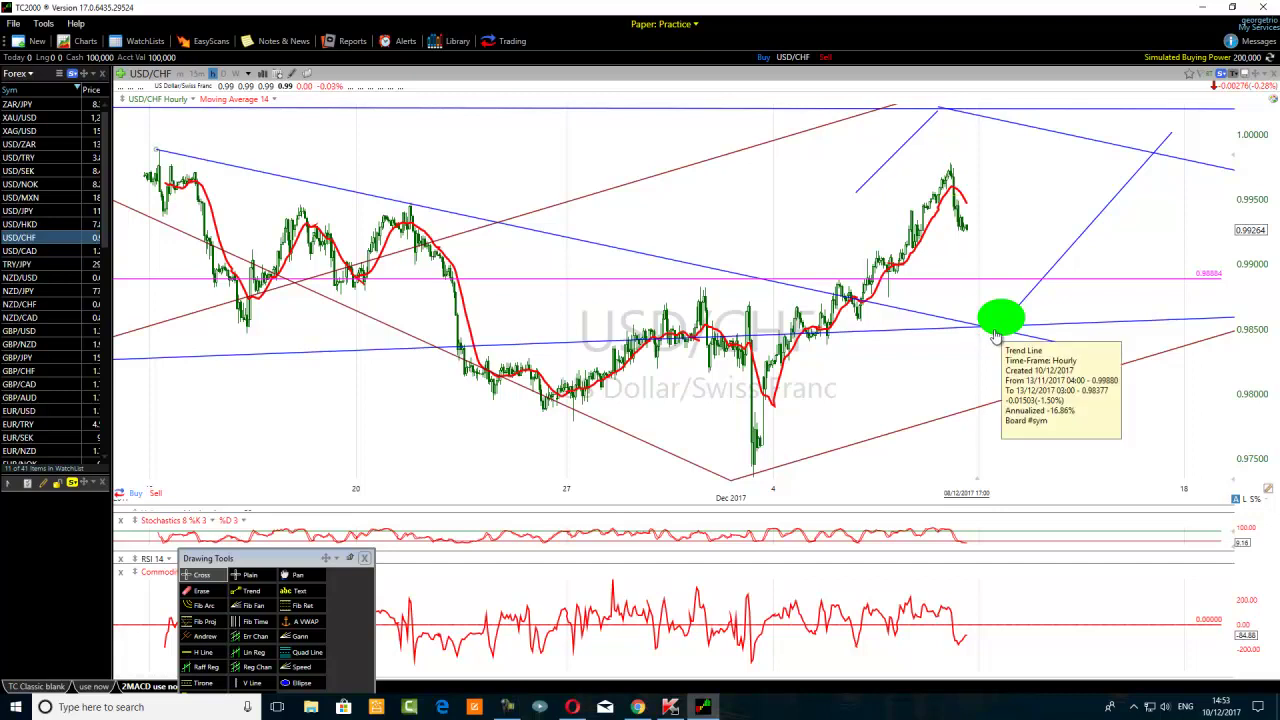
{"action": "mouse_move", "coordinate": [995, 334]}
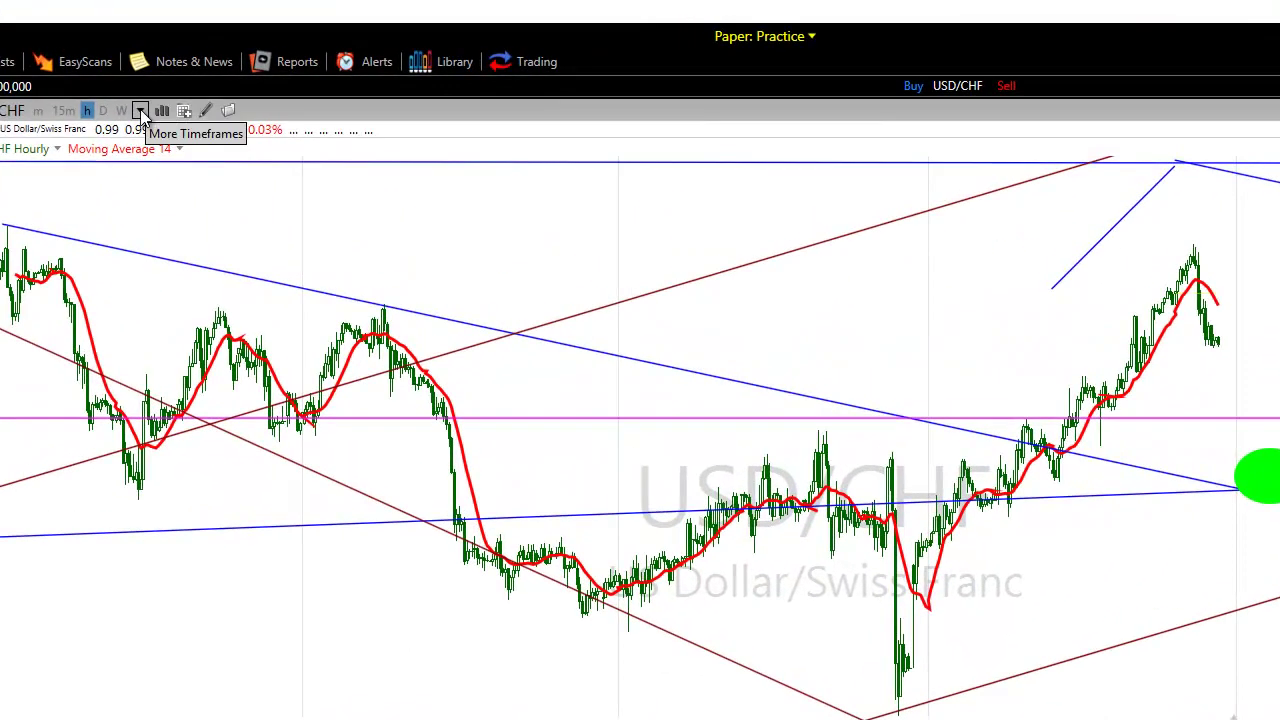
Switch USD/CHF back to the monthly timeframe and erase the steep narrow pitchfork rising from the late-2017 candles.
{"action": "left_click", "coordinate": [141, 112]}
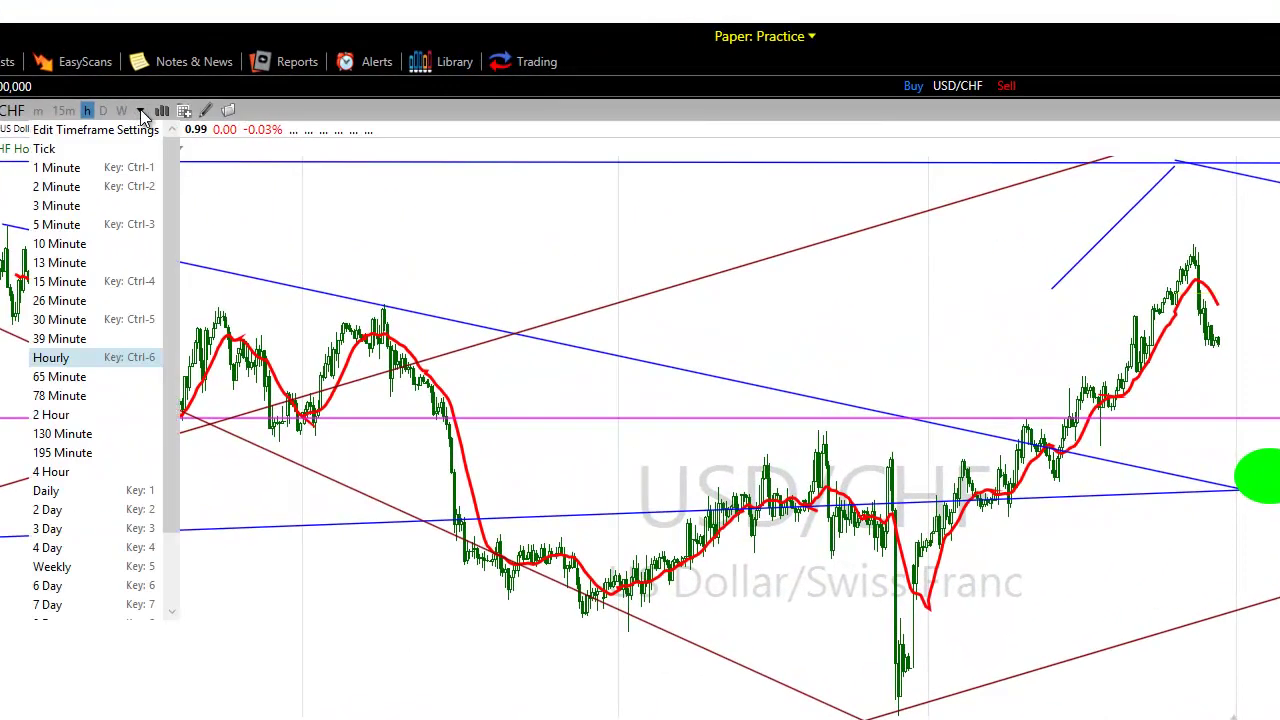
{"action": "scroll", "coordinate": [171, 580], "scroll_direction": "down", "scroll_amount": 2}
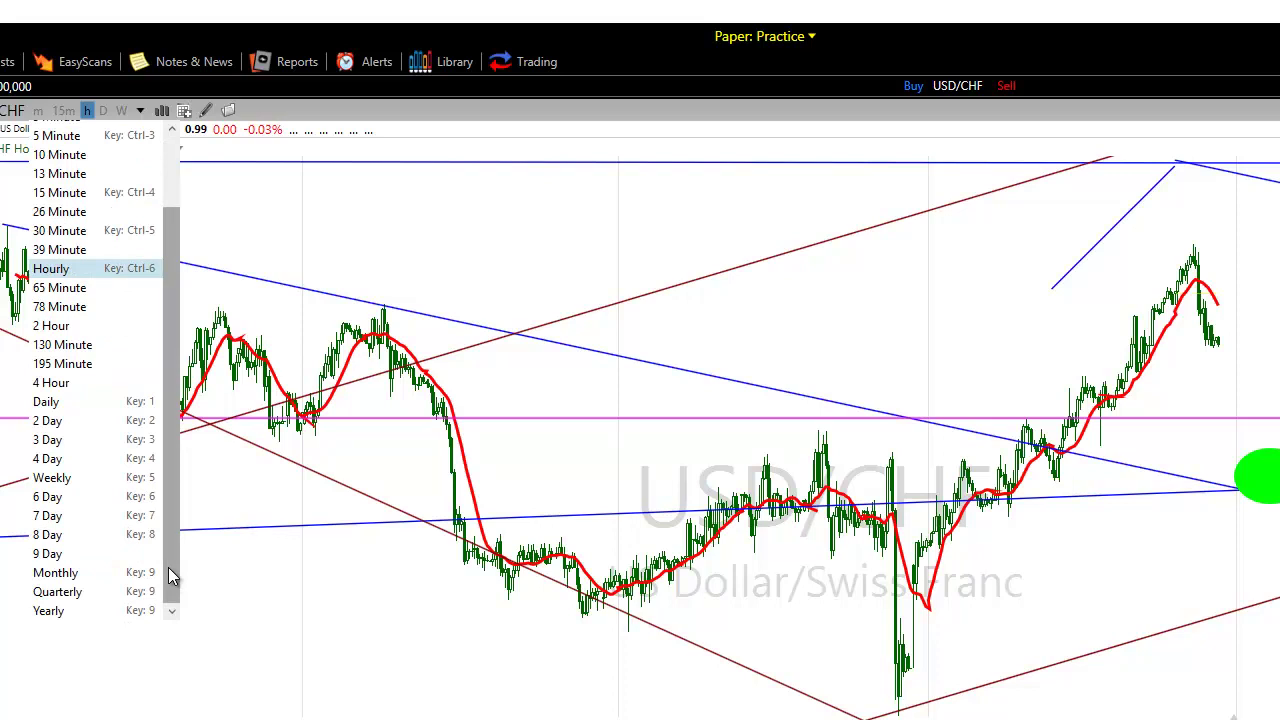
{"action": "left_click", "coordinate": [64, 578]}
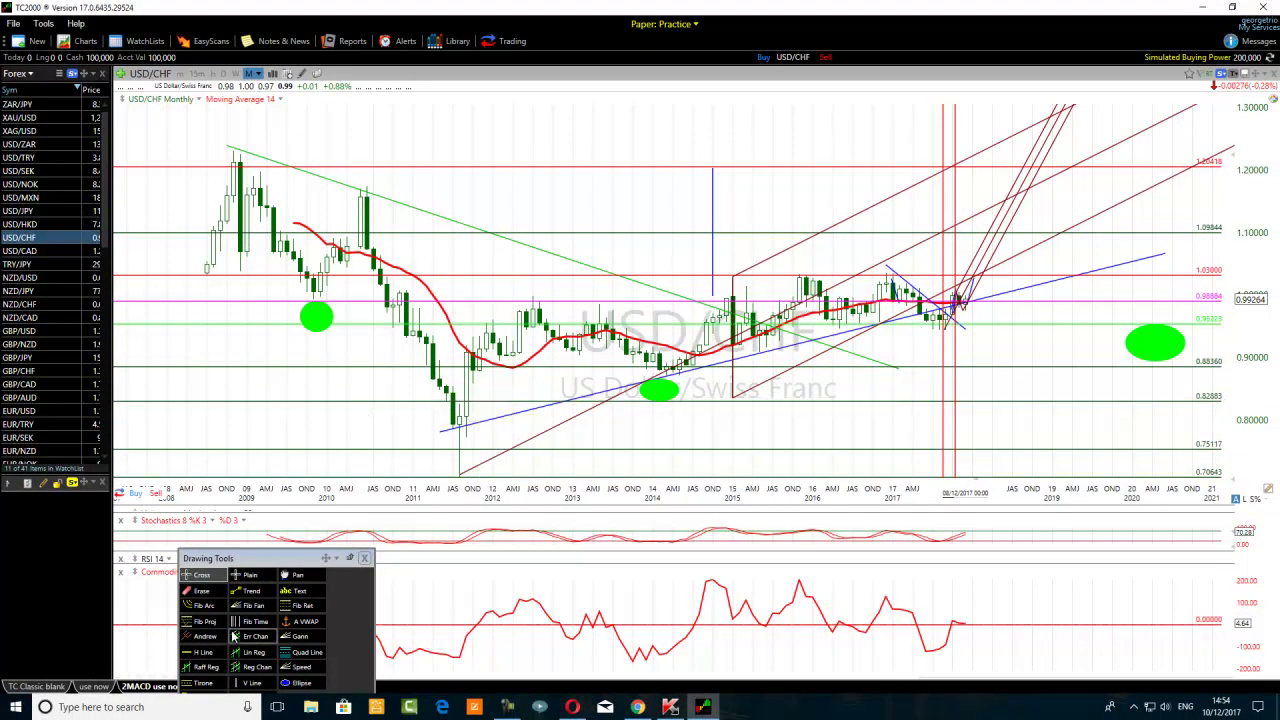
{"action": "left_click", "coordinate": [190, 592]}
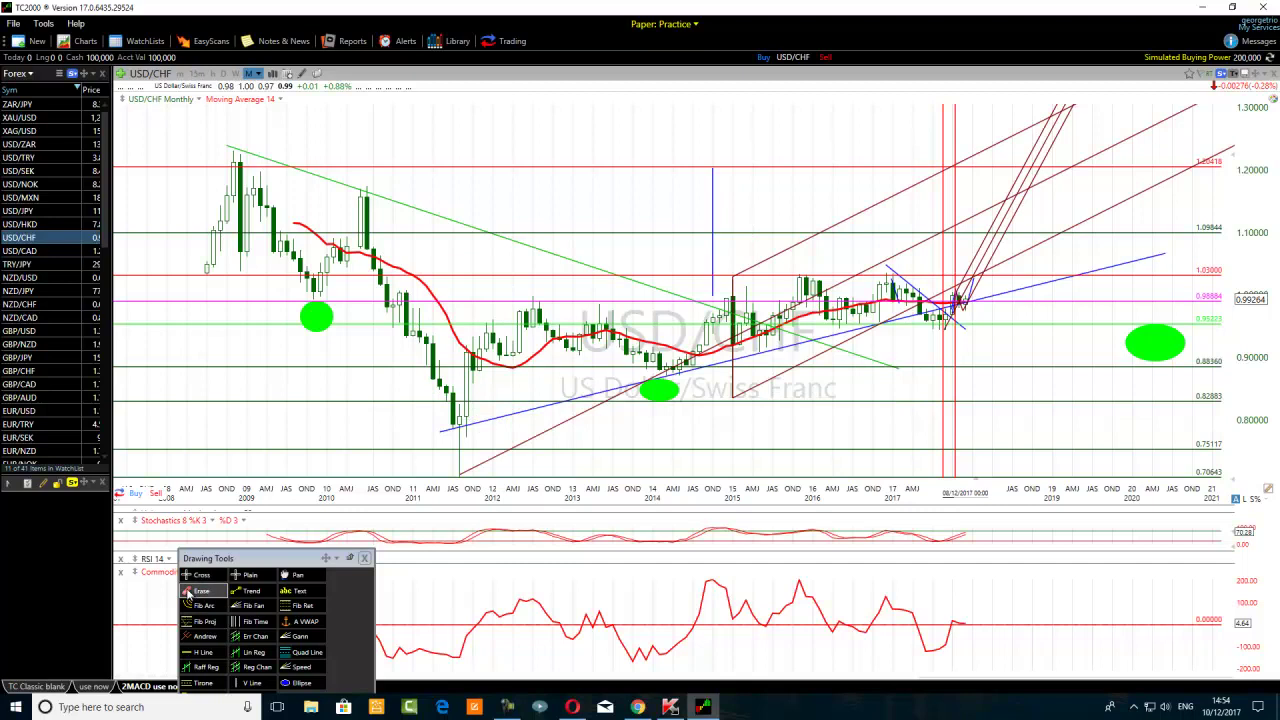
{"action": "left_click", "coordinate": [1010, 220]}
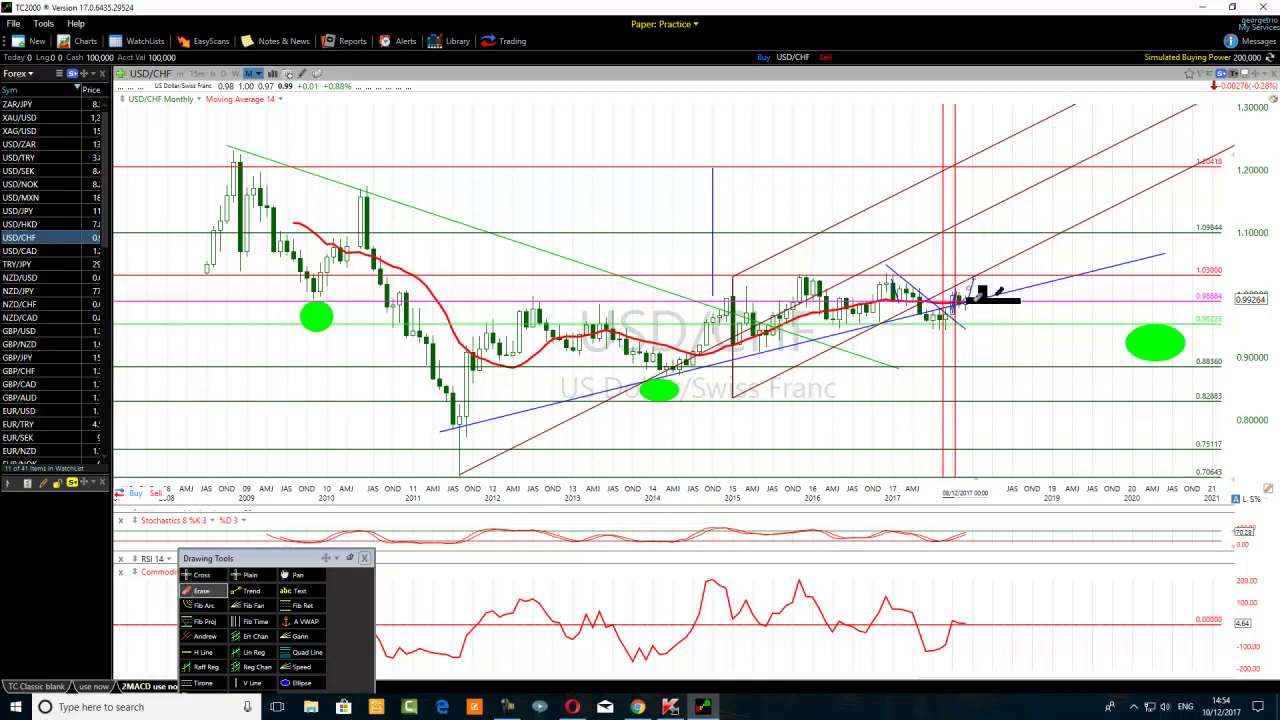
Erase the short blue swing and projection lines around the October to December 2017 candles, keeping the horizontal line near 1.002.
{"action": "scroll", "coordinate": [787, 390], "scroll_direction": "up", "scroll_amount": 1}
{"action": "scroll", "coordinate": [787, 390], "scroll_direction": "up", "scroll_amount": 5}
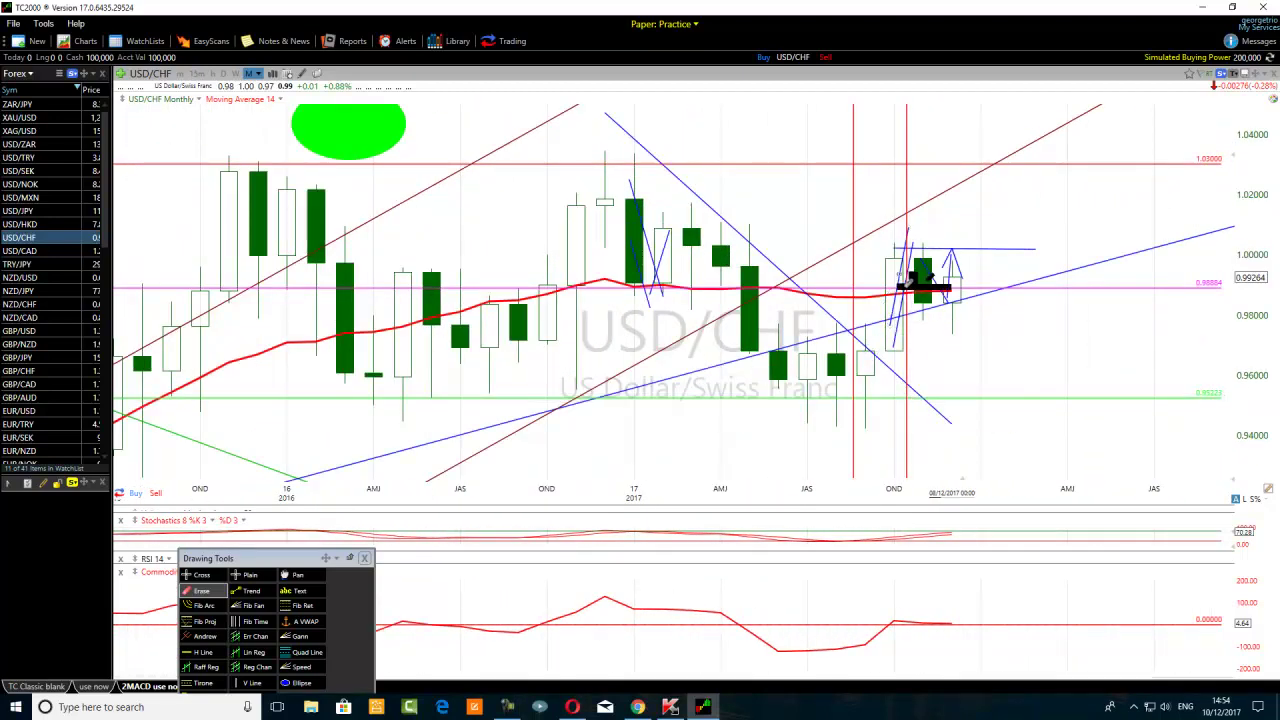
{"action": "left_click", "coordinate": [909, 281]}
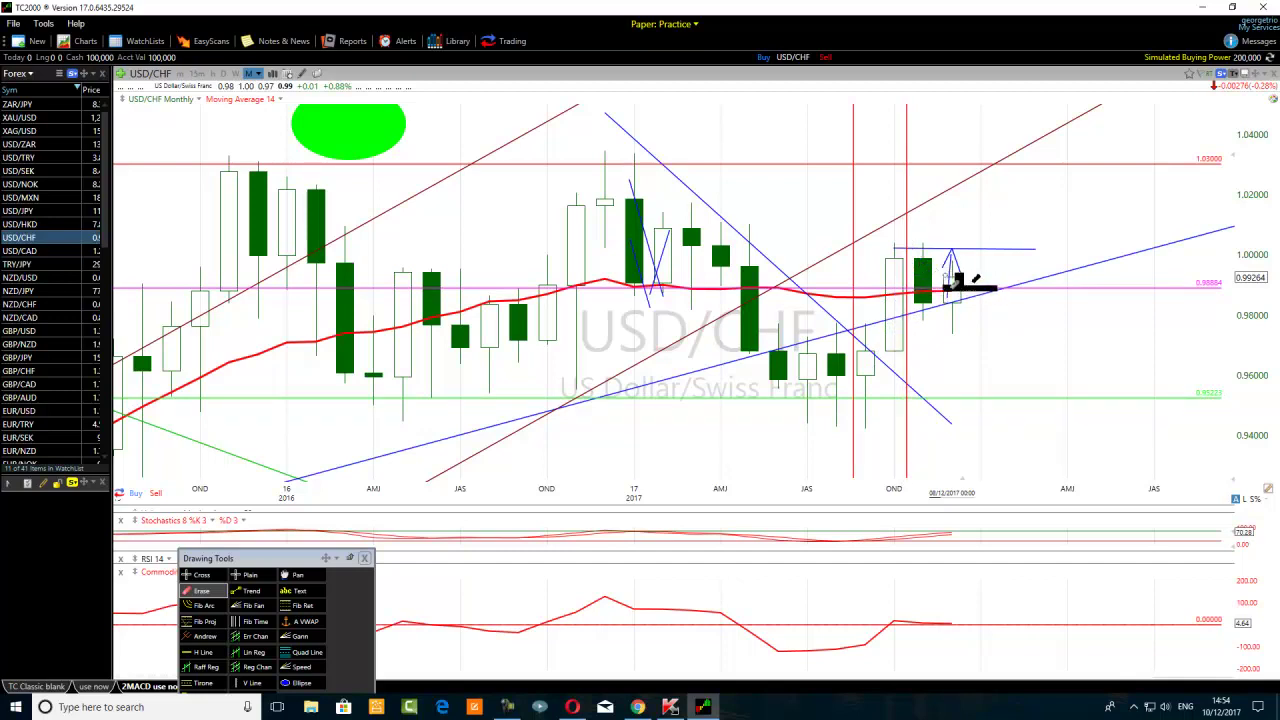
{"action": "left_click", "coordinate": [957, 263]}
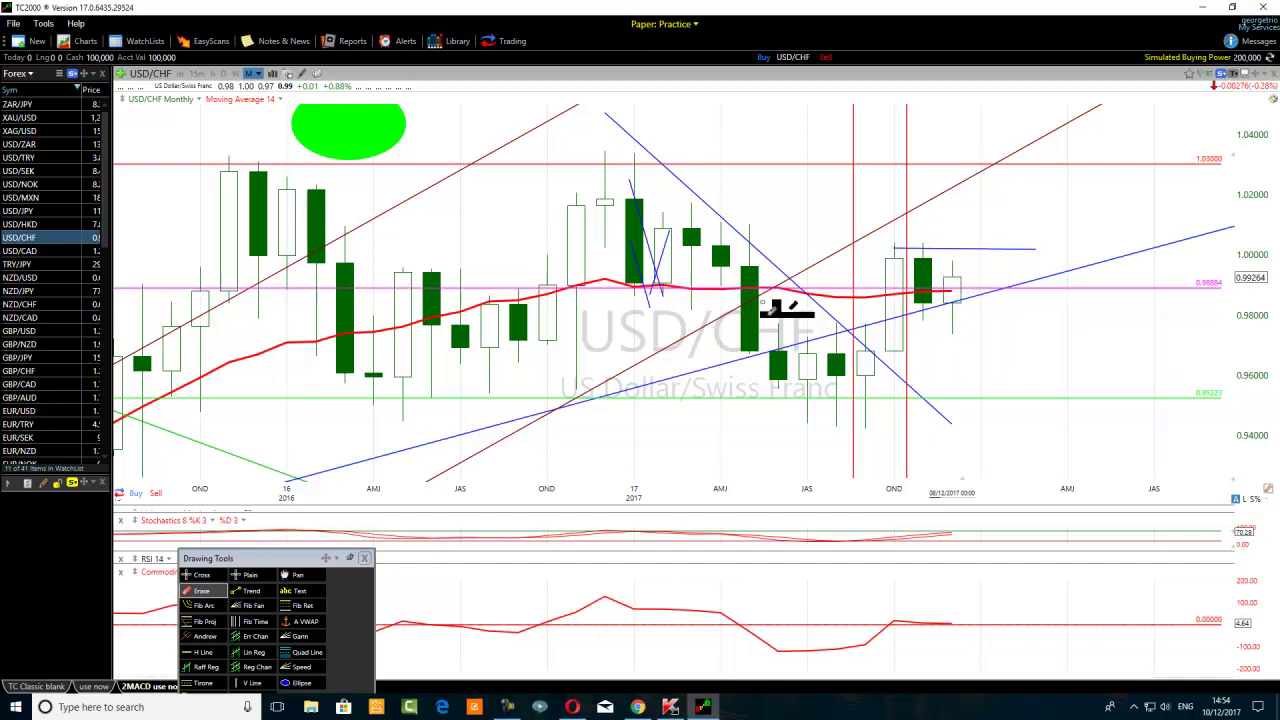
Erase the two green ellipses above the 1.03000 level over 2016 and the one near 0.92 around 2020.
{"action": "scroll", "coordinate": [772, 290], "scroll_direction": "down", "scroll_amount": 3}
{"action": "scroll", "coordinate": [680, 414], "scroll_direction": "up", "scroll_amount": 1}
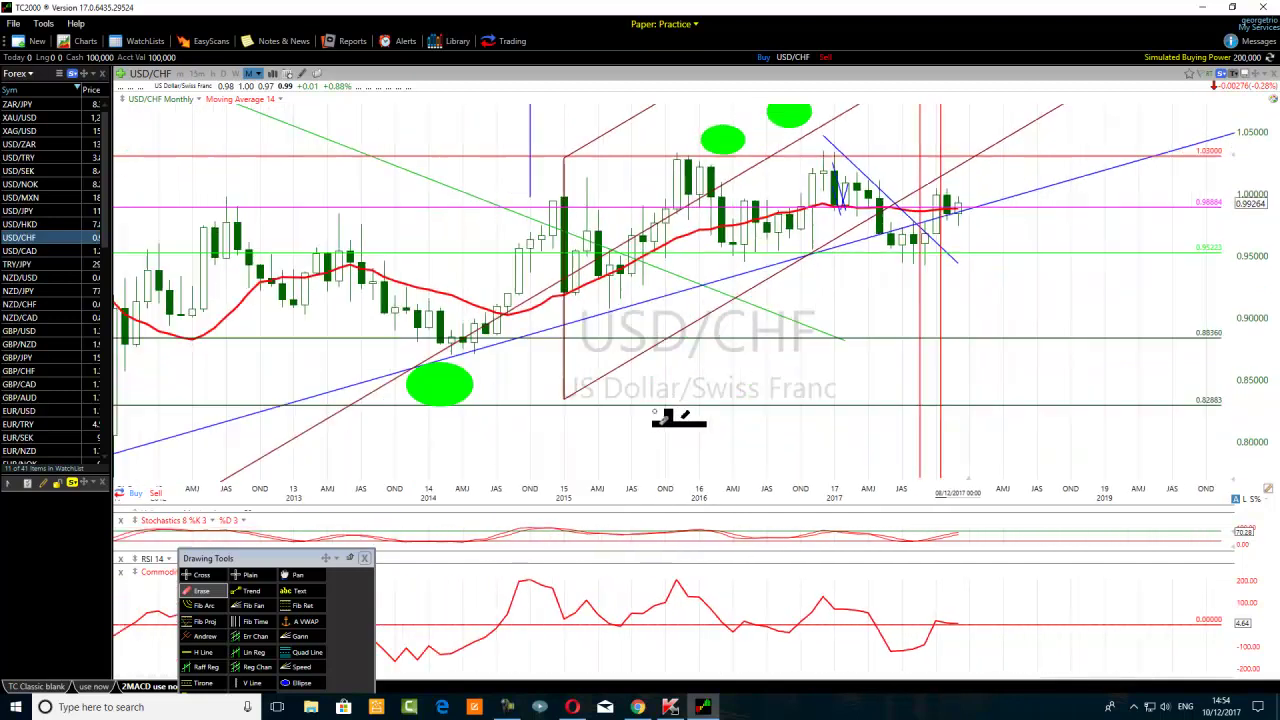
{"action": "scroll", "coordinate": [678, 418], "scroll_direction": "down", "scroll_amount": 2}
{"action": "scroll", "coordinate": [828, 438], "scroll_direction": "up", "scroll_amount": 2}
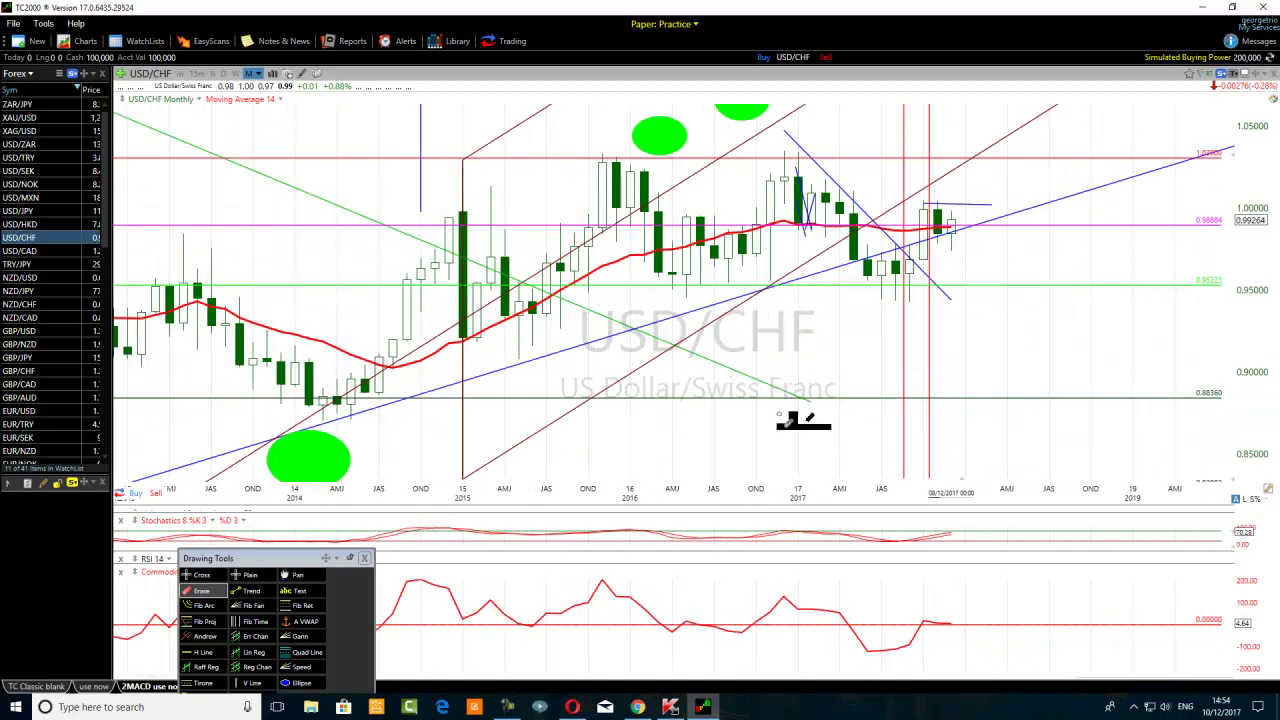
{"action": "left_click", "coordinate": [664, 133]}
{"action": "left_click", "coordinate": [750, 114]}
{"action": "scroll", "coordinate": [615, 432], "scroll_direction": "down", "scroll_amount": 2}
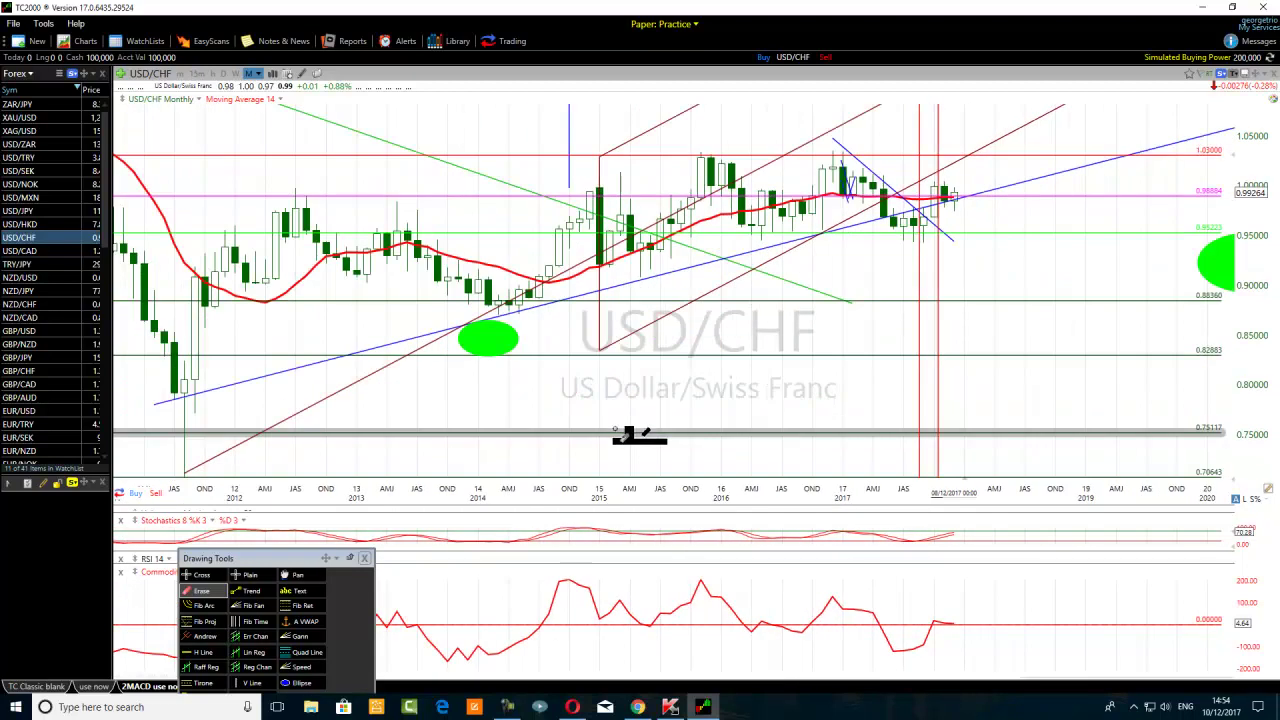
{"action": "left_click", "coordinate": [1236, 282]}
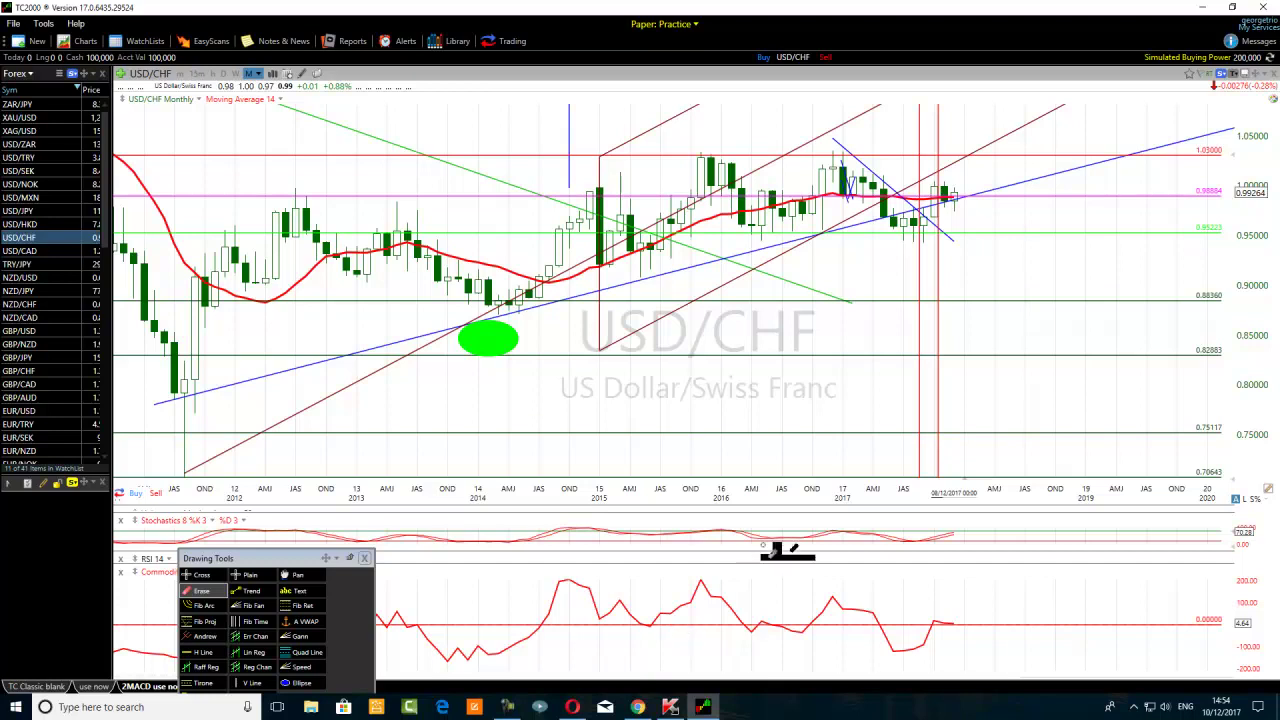
{"action": "scroll", "coordinate": [776, 550], "scroll_direction": "up", "scroll_amount": 2}
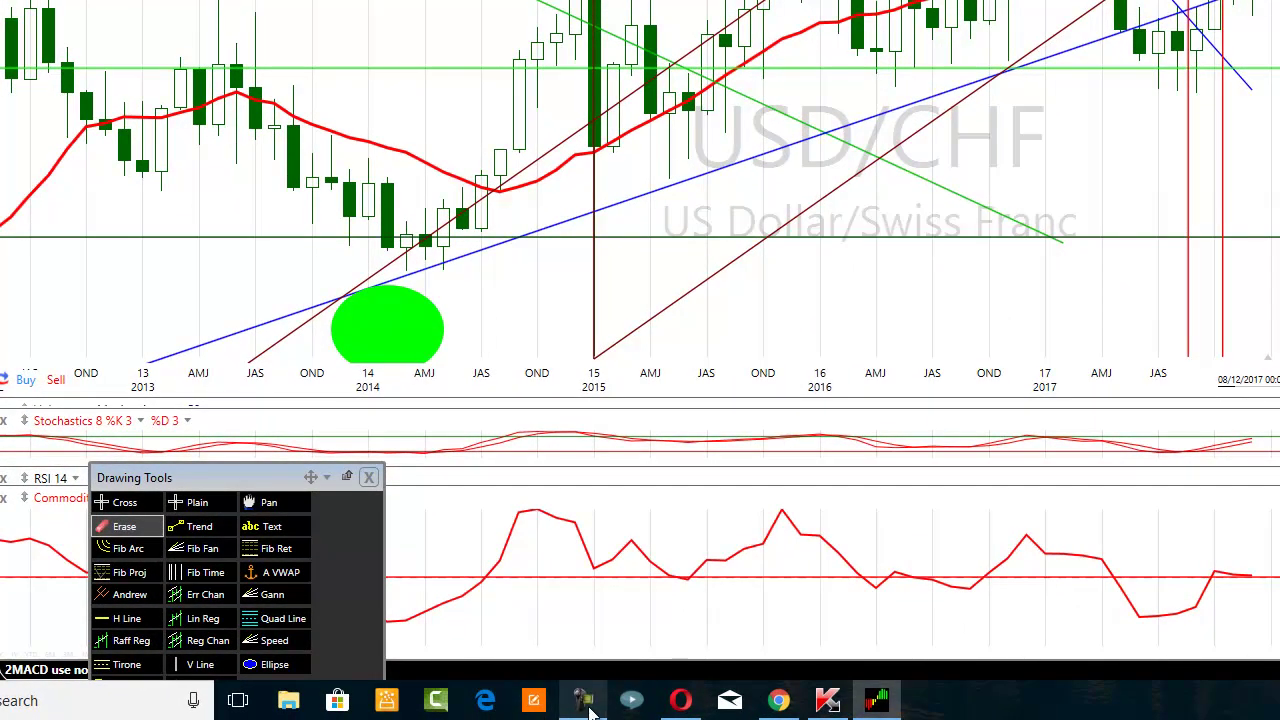
{"action": "left_click", "coordinate": [588, 703]}
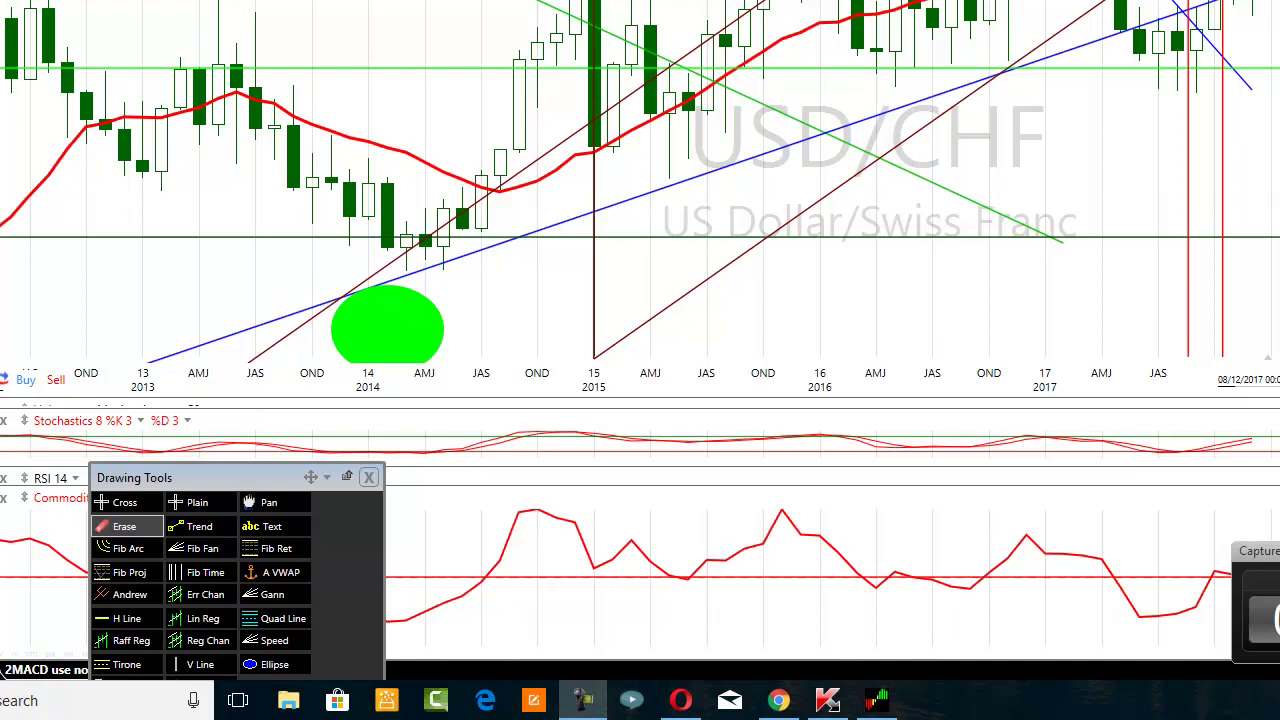